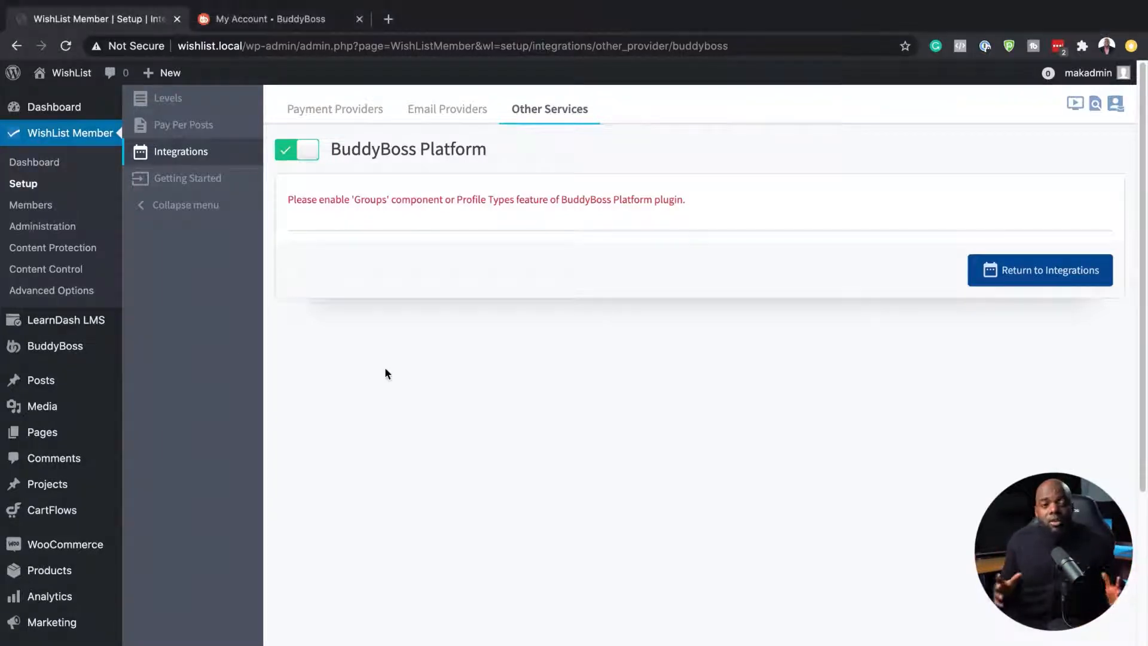
- Activate the Social Groups component of the BuddyBoss plugin
mouse_move(94, 353)
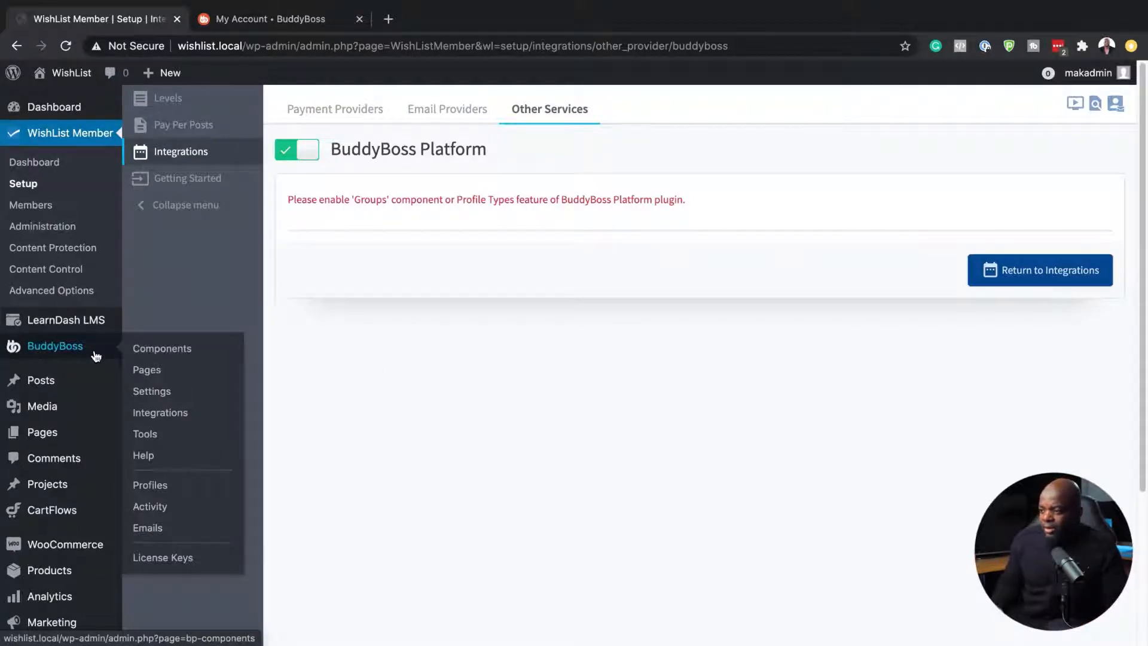
click(185, 350)
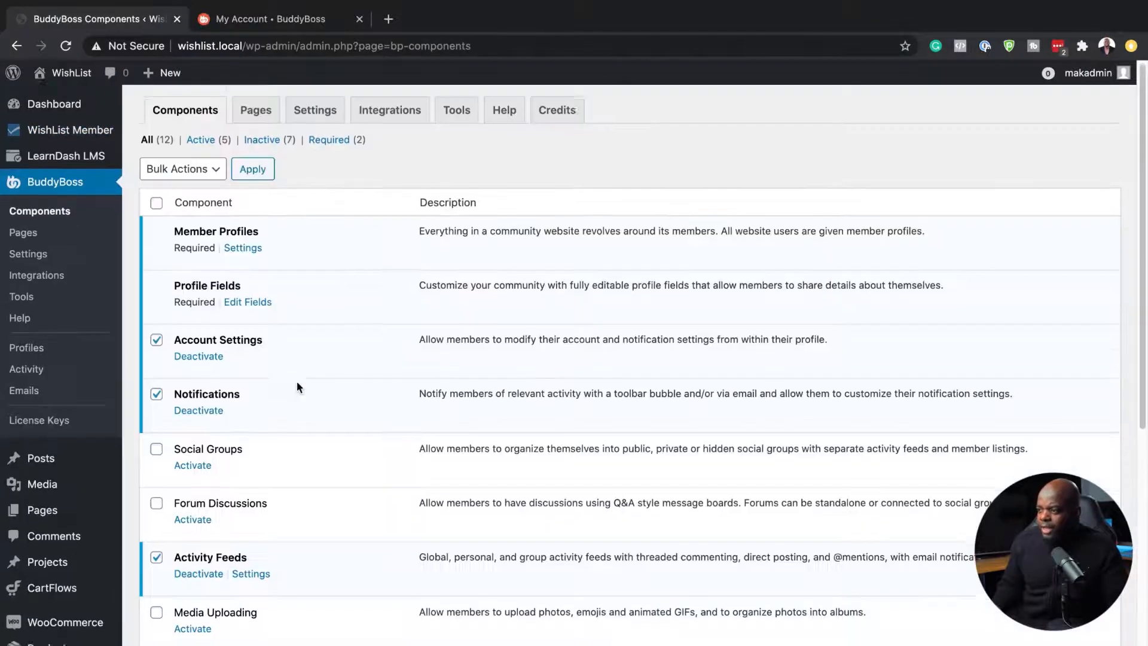
scroll(296, 381, down, 3)
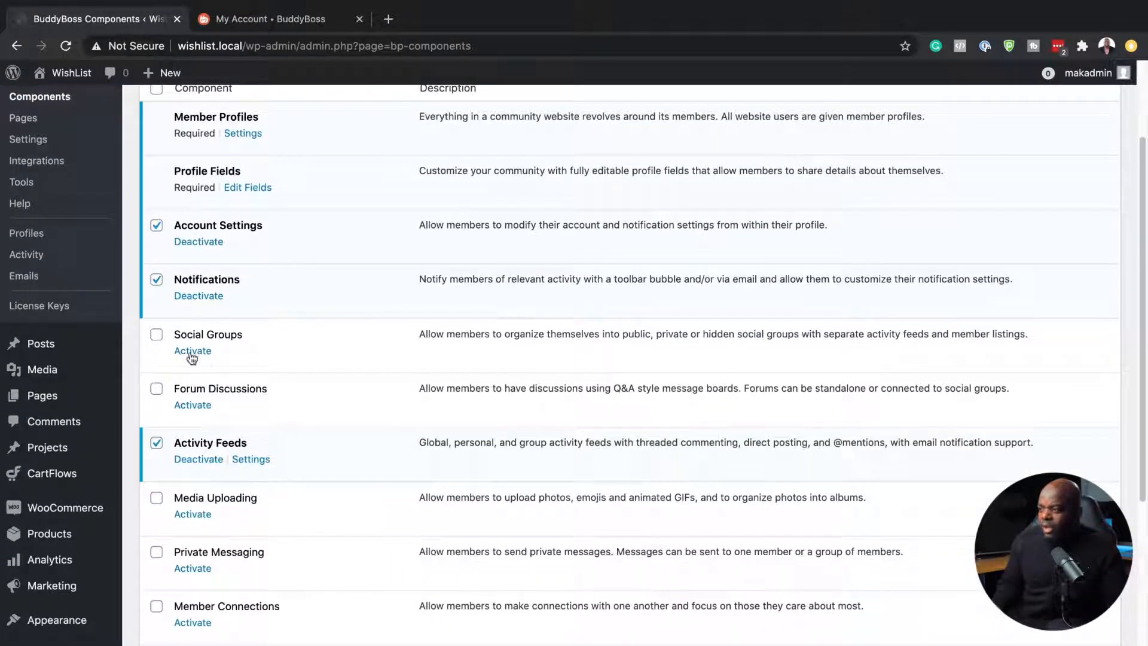
scroll(326, 395, down, 1)
scroll(331, 453, down, 3)
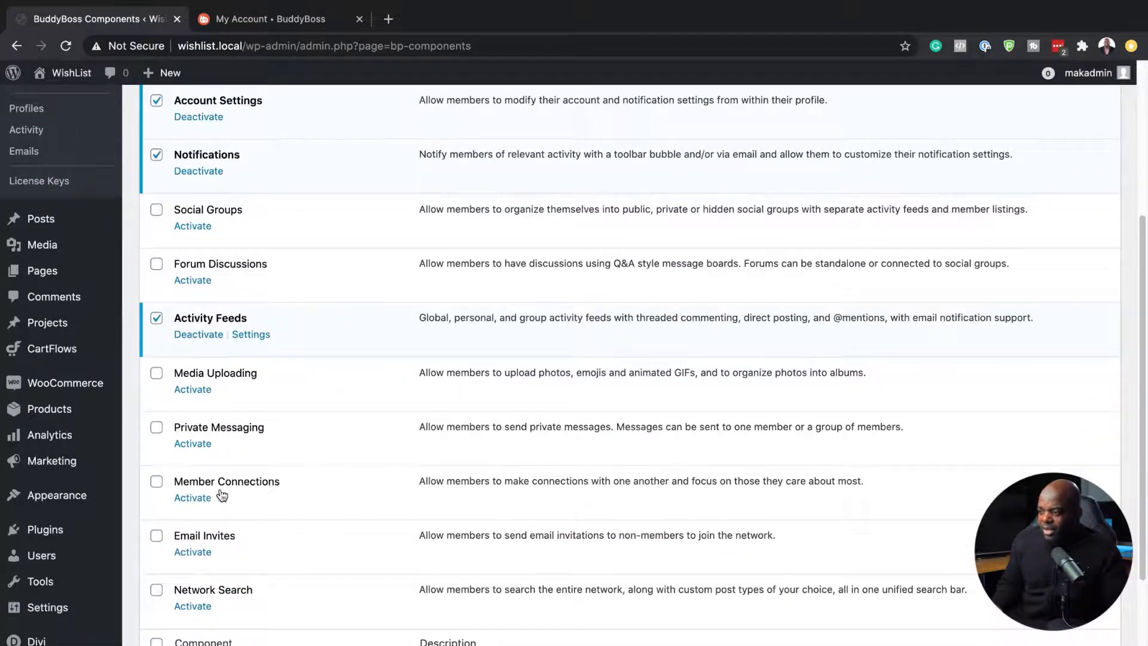
scroll(287, 478, down, 2)
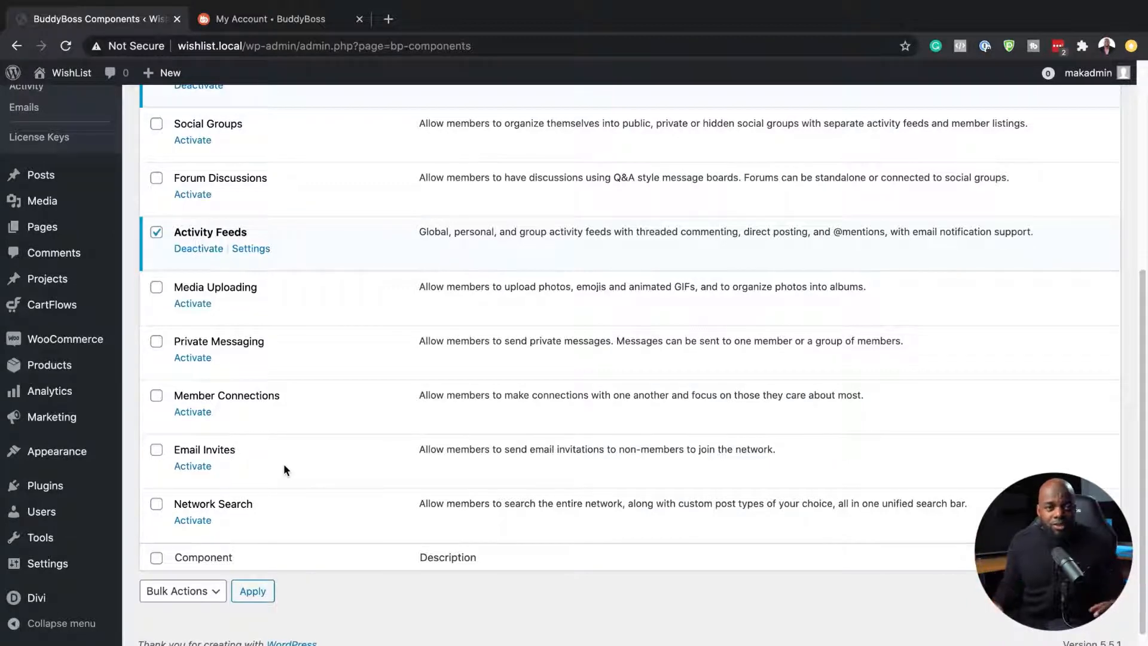
scroll(264, 429, up, 6)
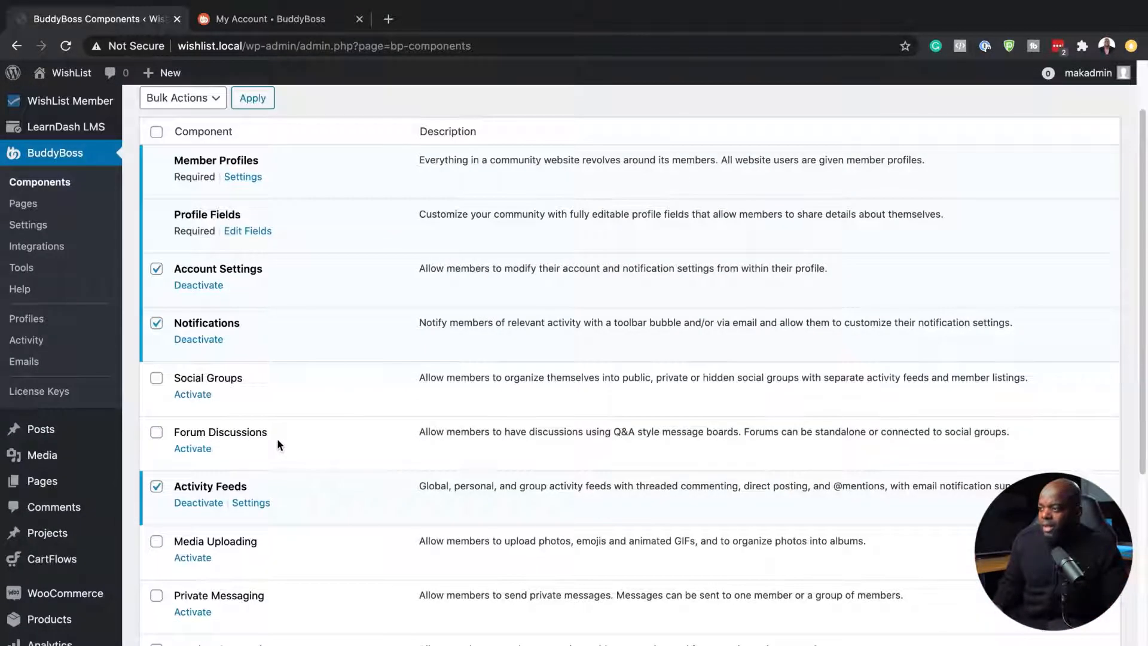
click(192, 394)
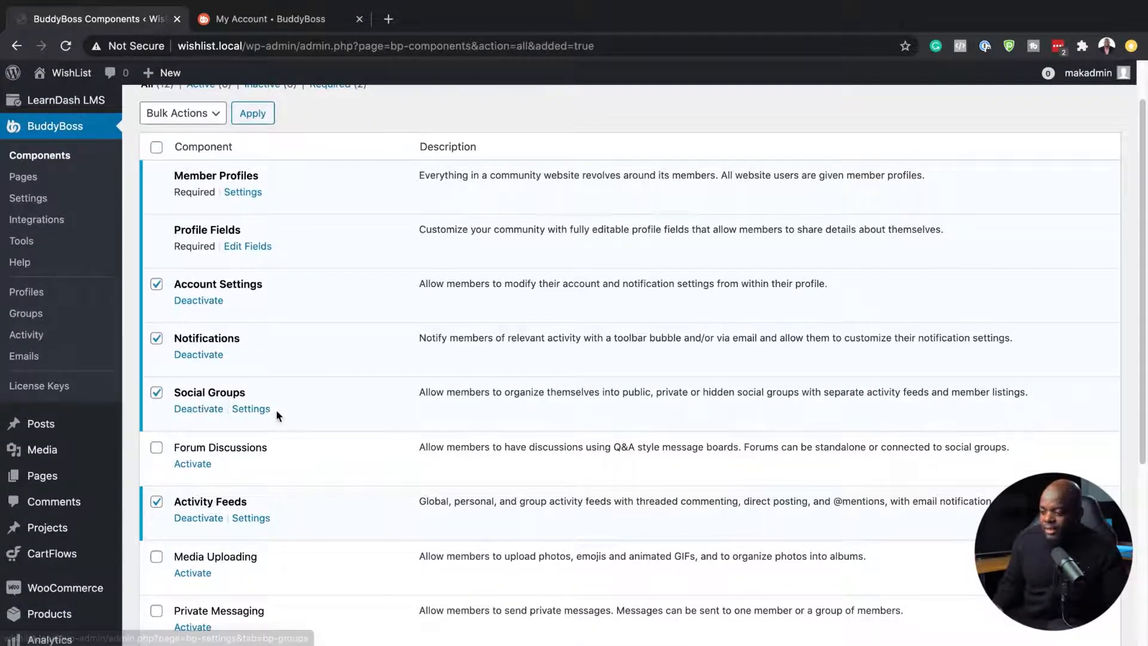
- Open the Social Groups settings and review the creation, group type, hierarchy and directory options
click(257, 409)
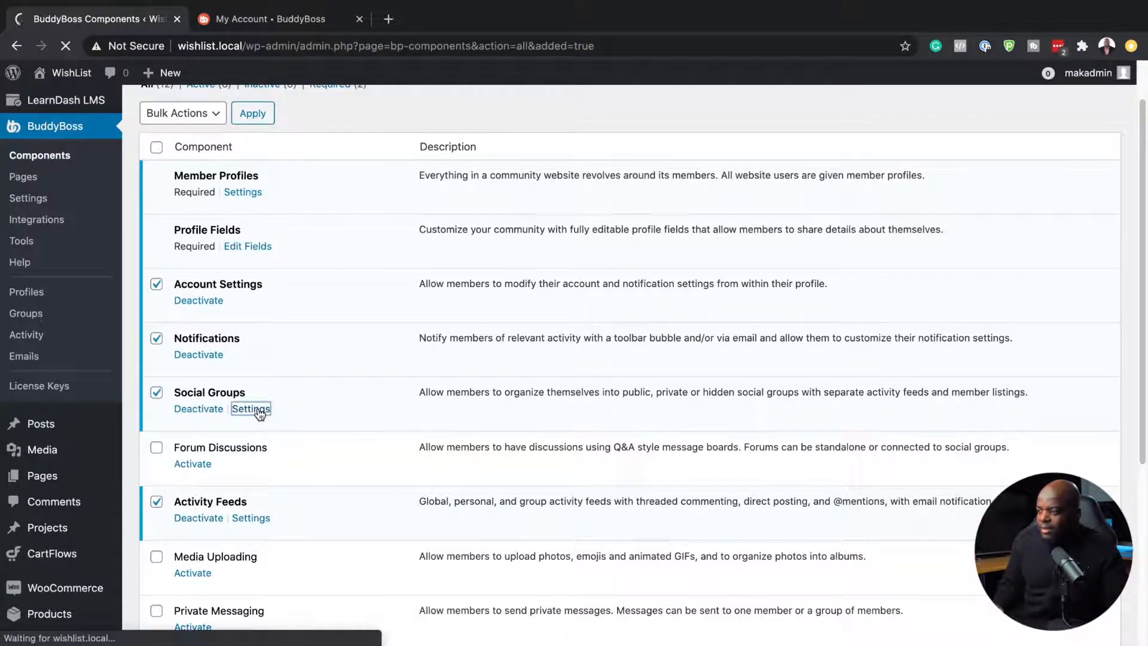
scroll(341, 365, down, 2)
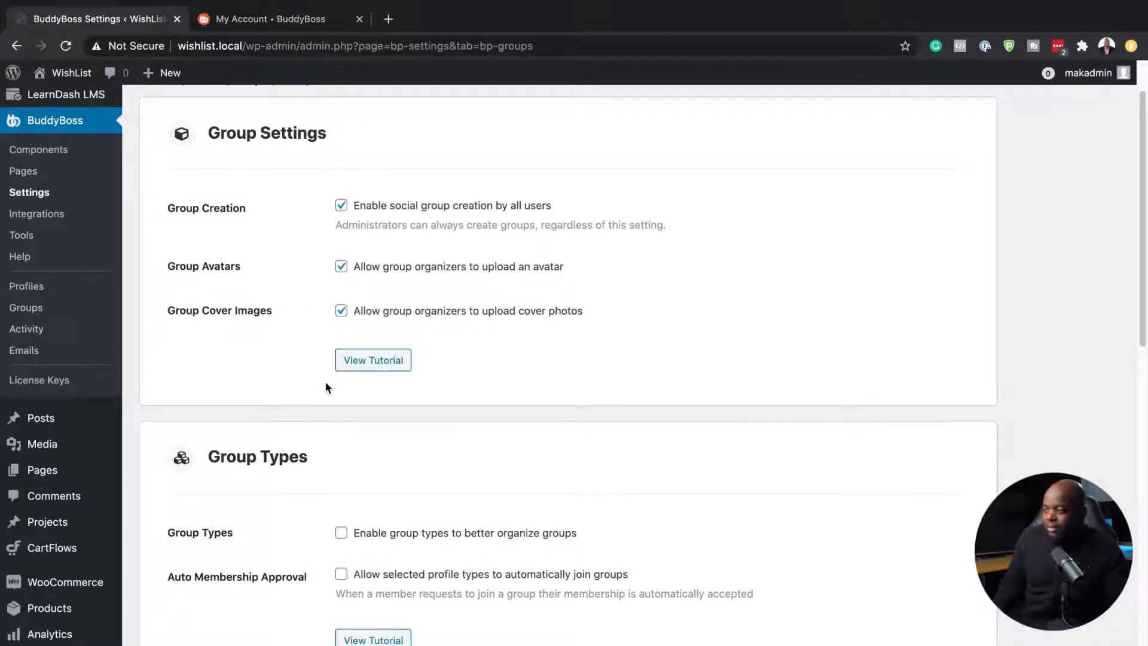
scroll(341, 511, down, 3)
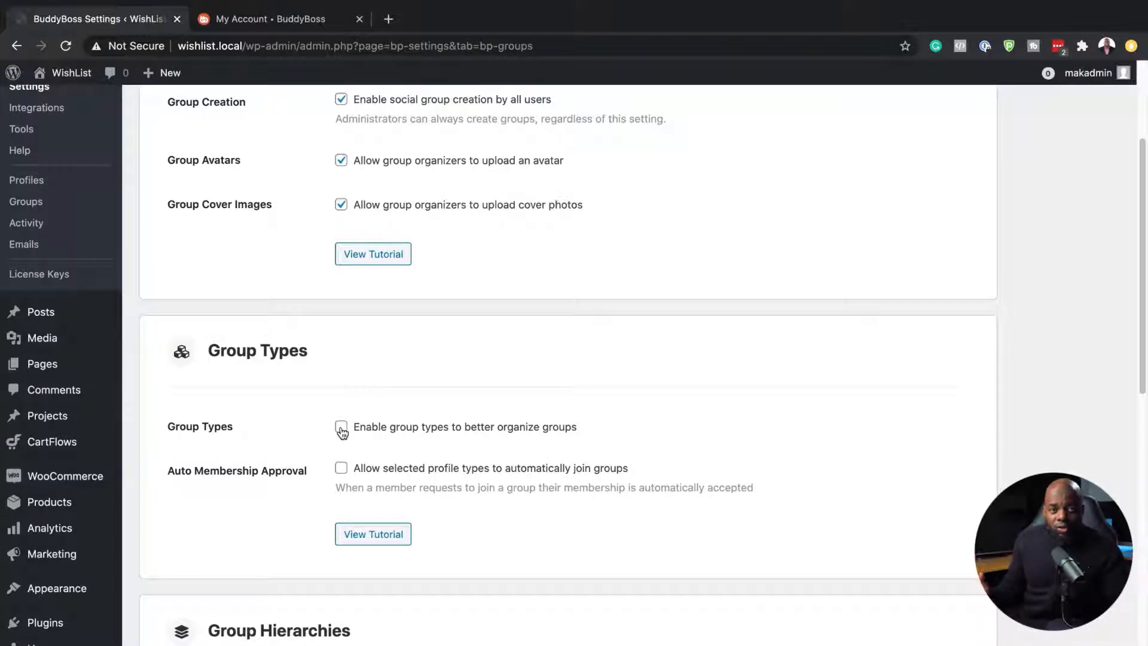
scroll(237, 518, down, 5)
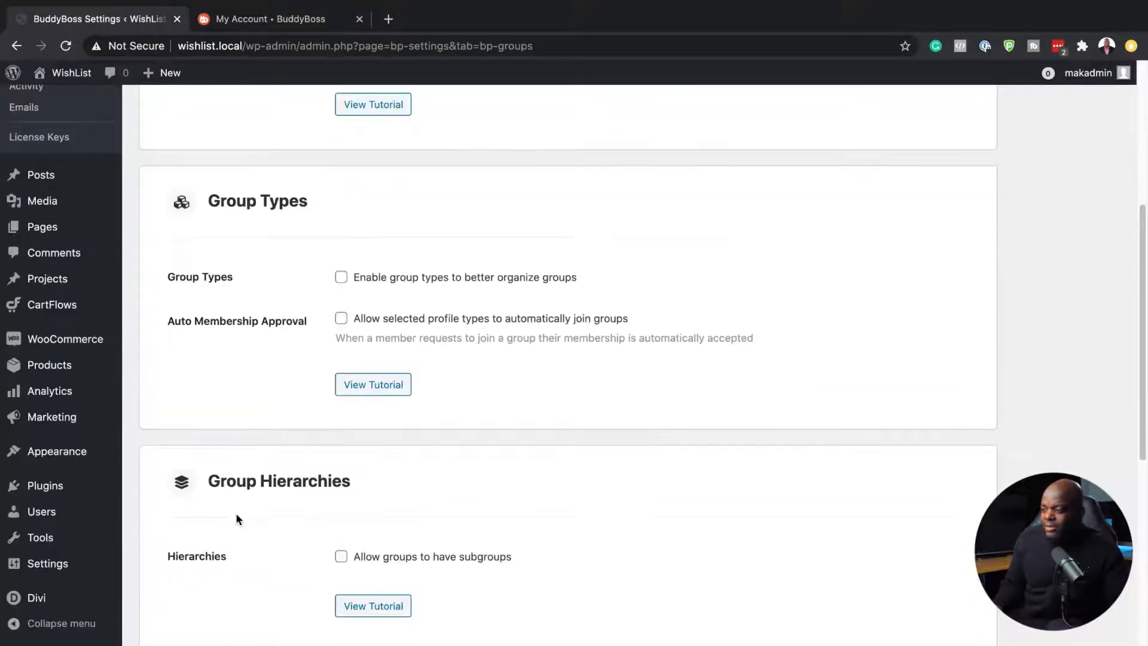
scroll(236, 518, down, 5)
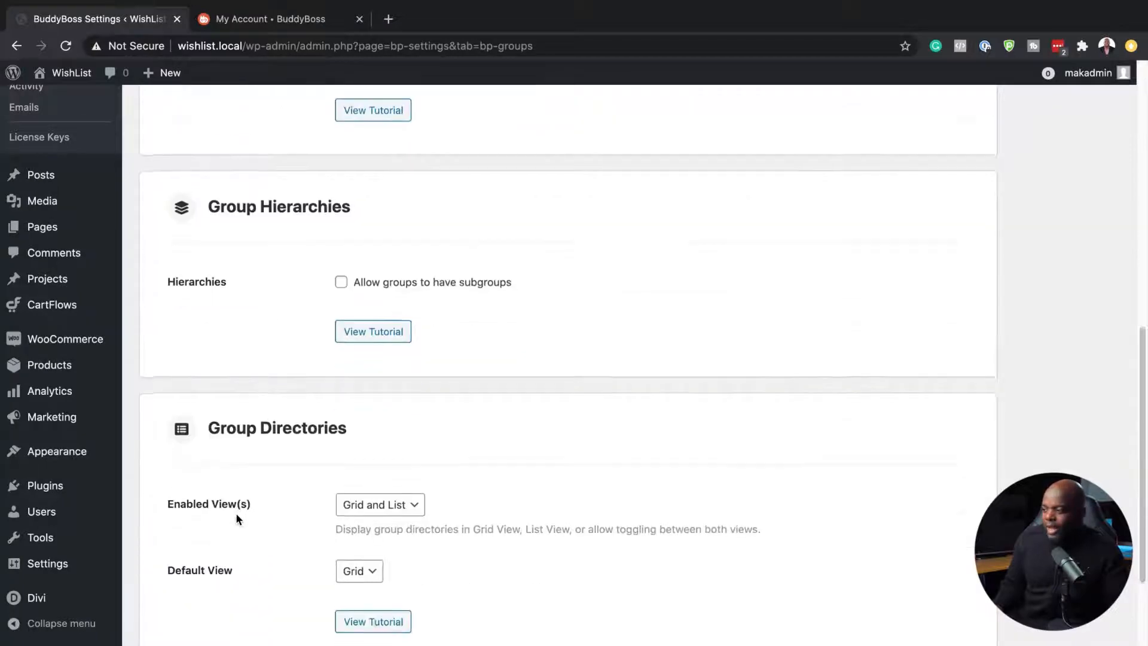
scroll(294, 502, up, 10)
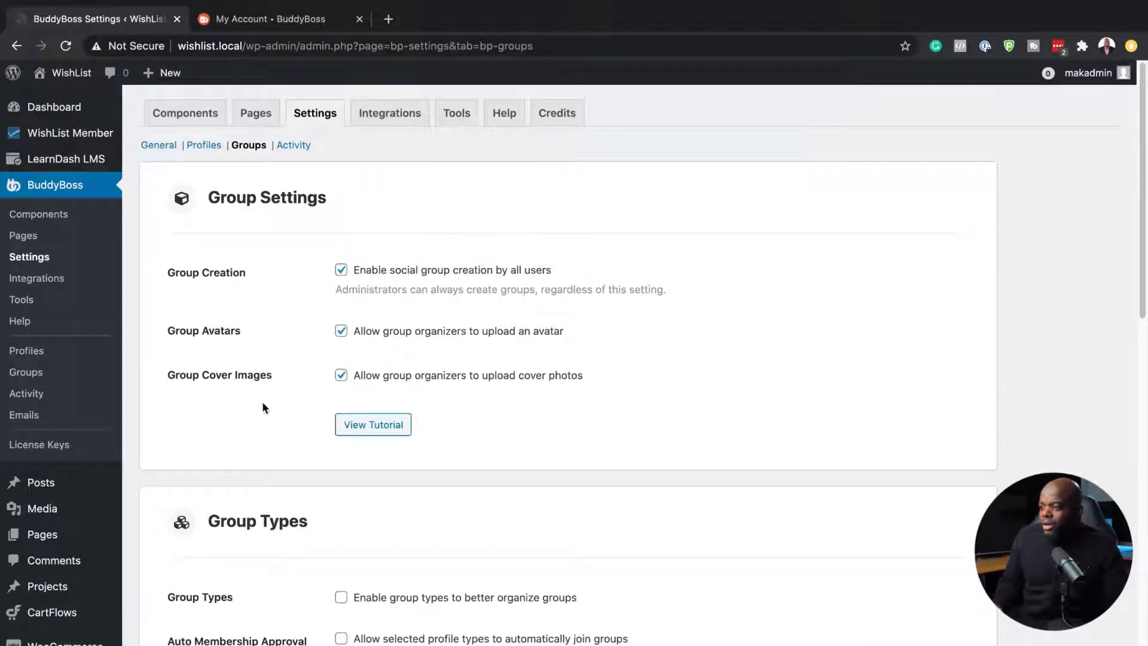
- Create and publish a new BuddyBoss group named VIP GROUP, leaving its description empty
click(33, 373)
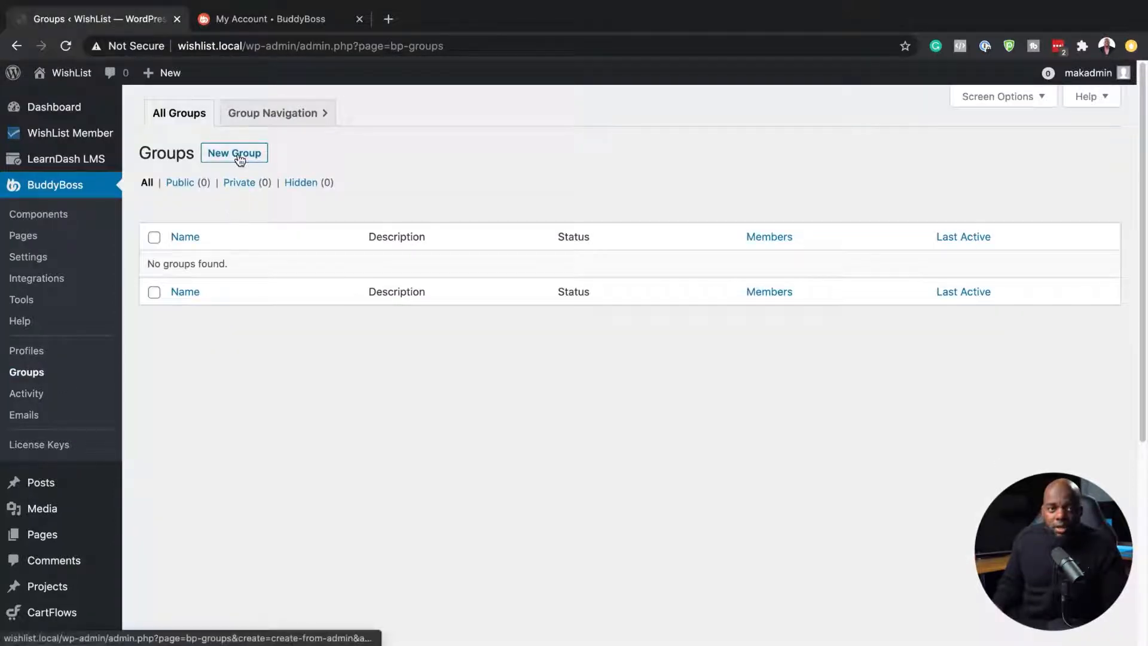
click(240, 156)
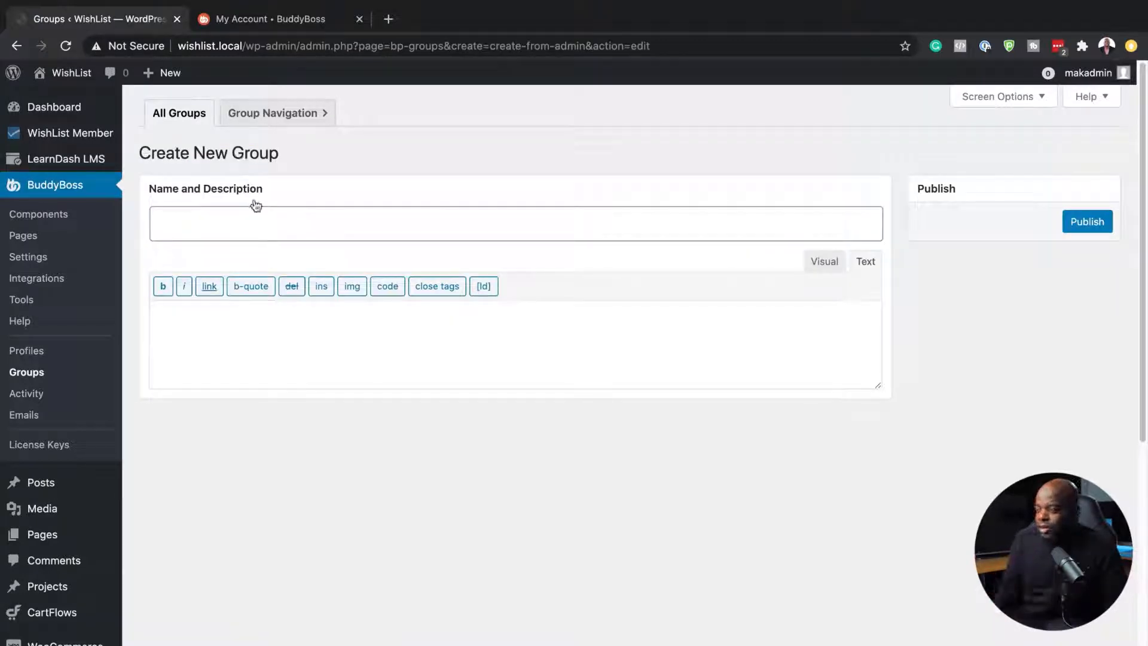
click(246, 234)
text(VIP GROUP)
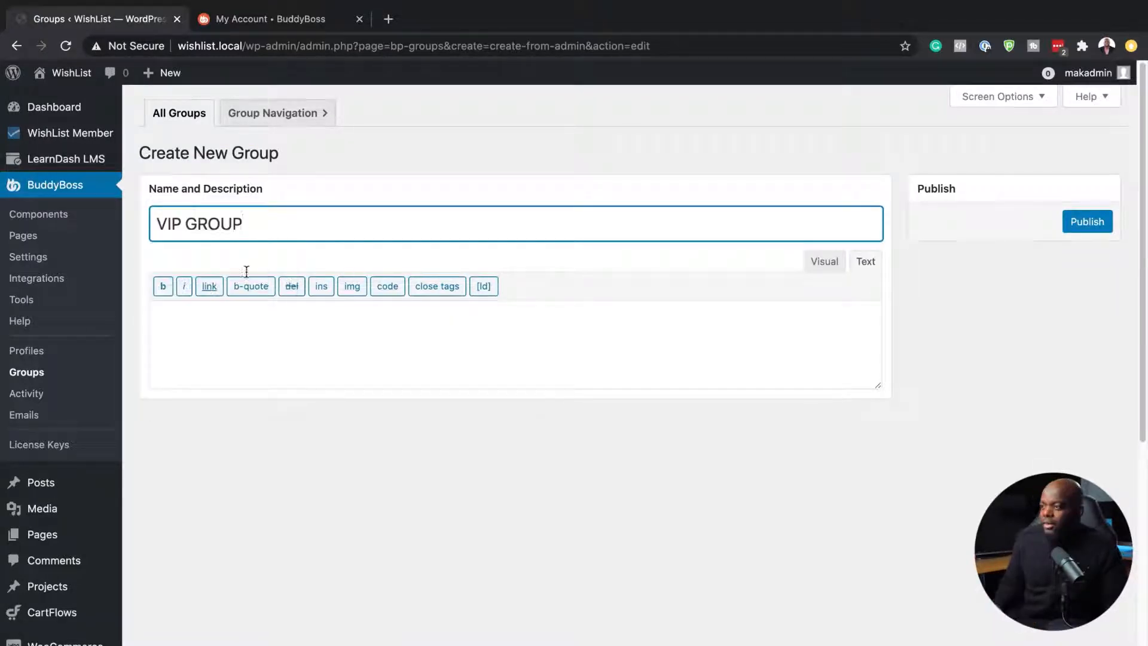
click(243, 338)
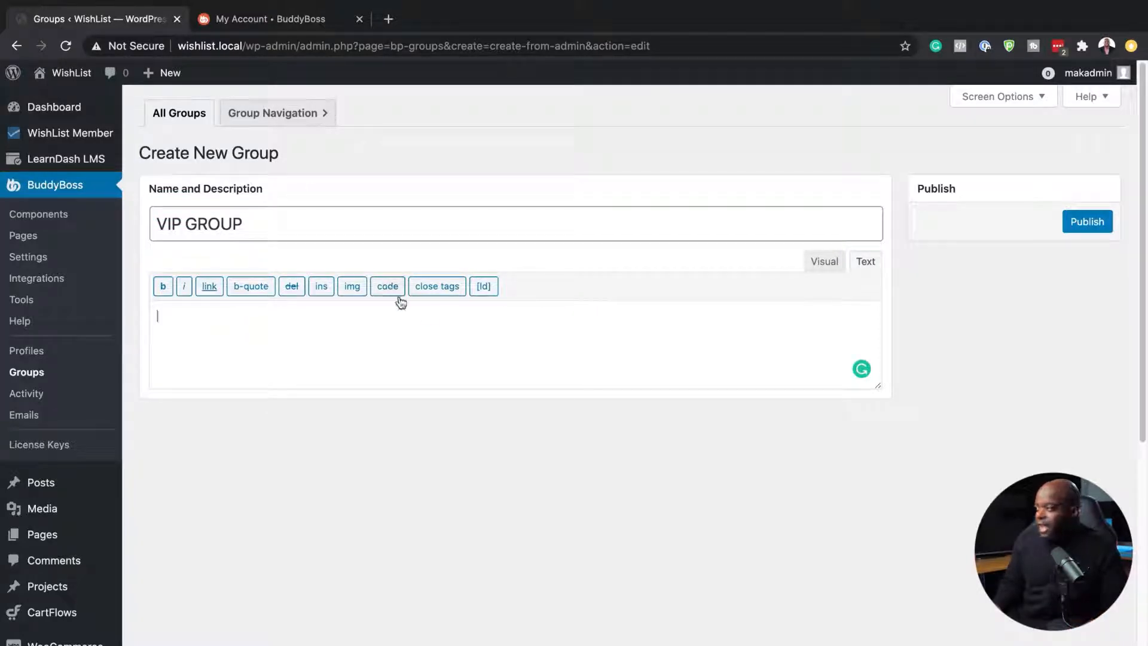
click(1088, 222)
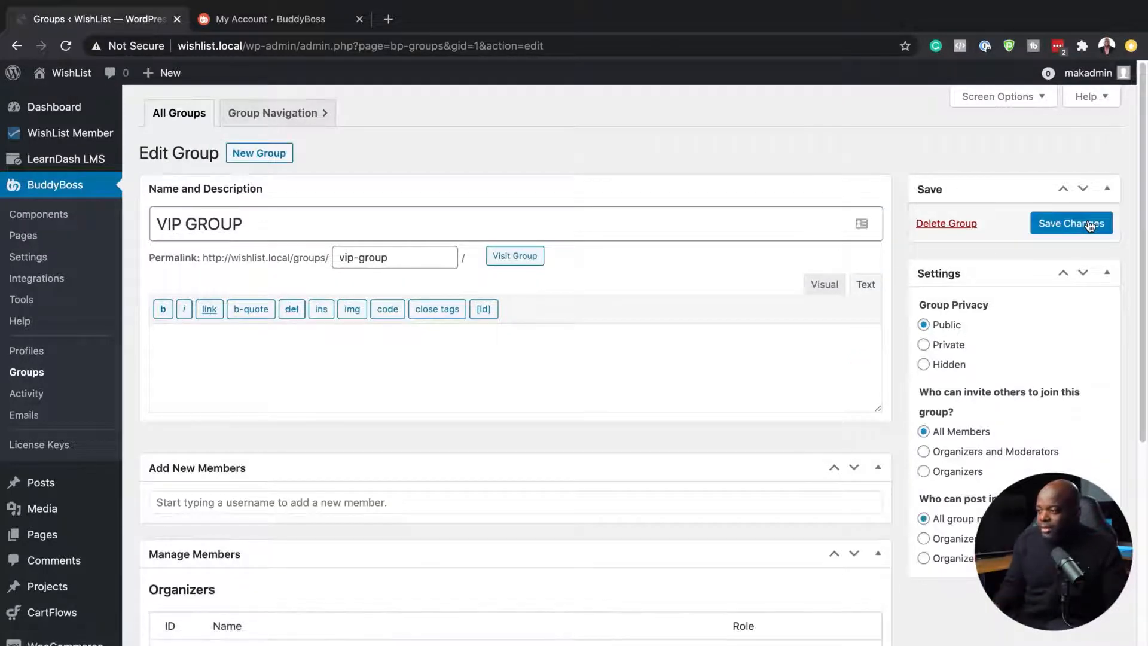
- Visit the VIP GROUP page on the site and examine its header and member list
click(518, 262)
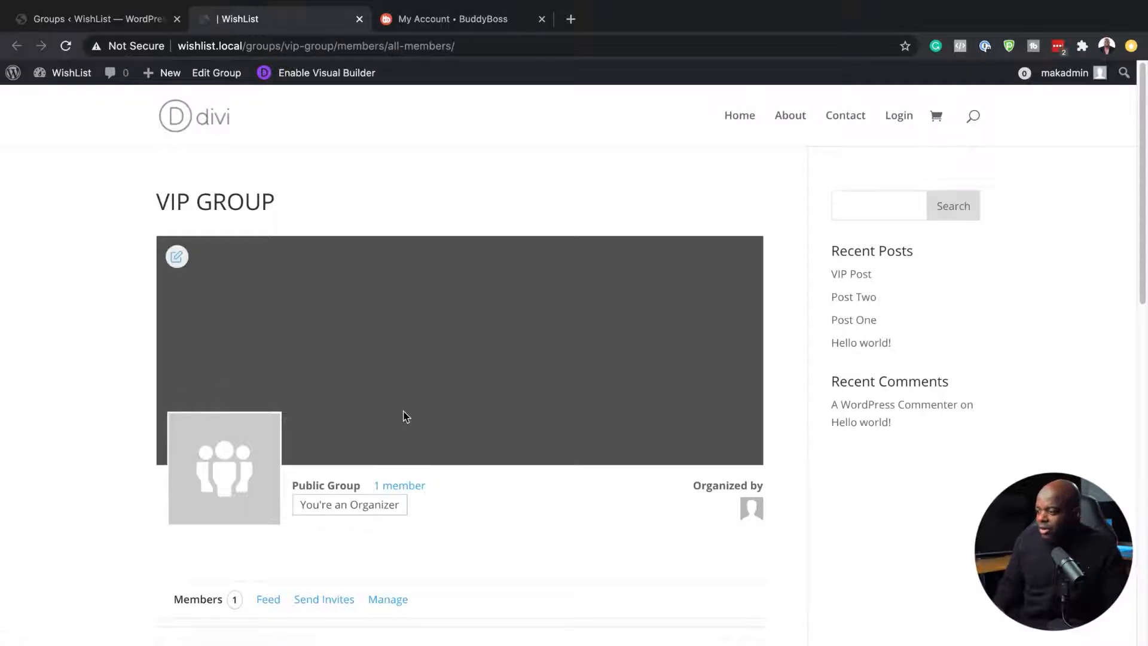
scroll(403, 413, down, 2)
scroll(403, 417, down, 4)
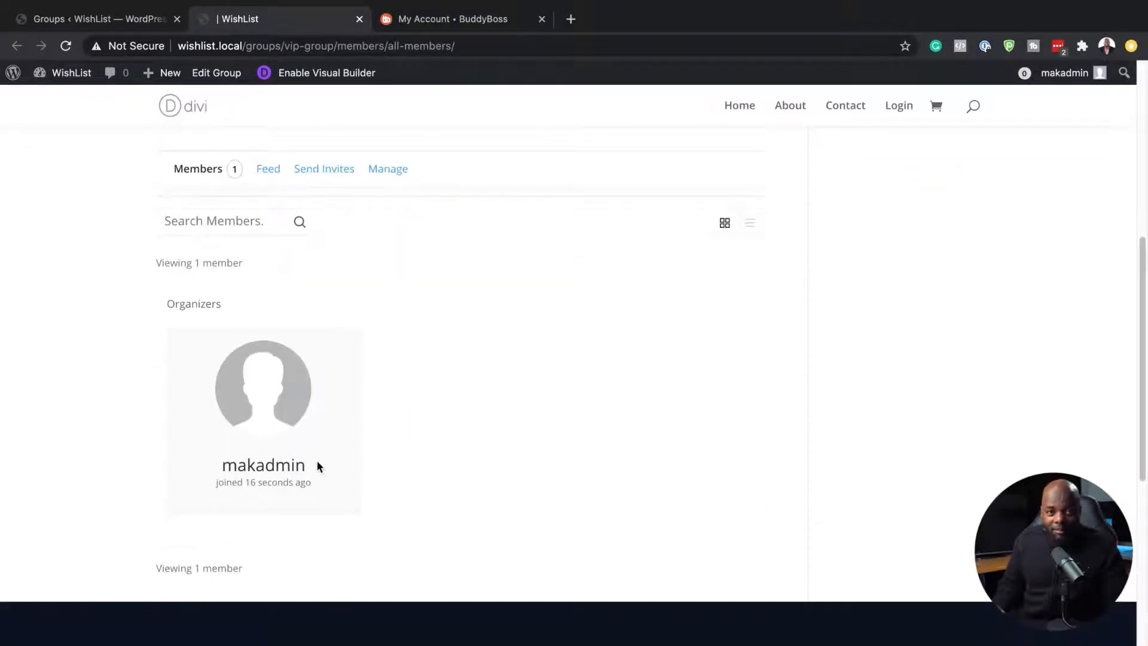
scroll(465, 441, up, 6)
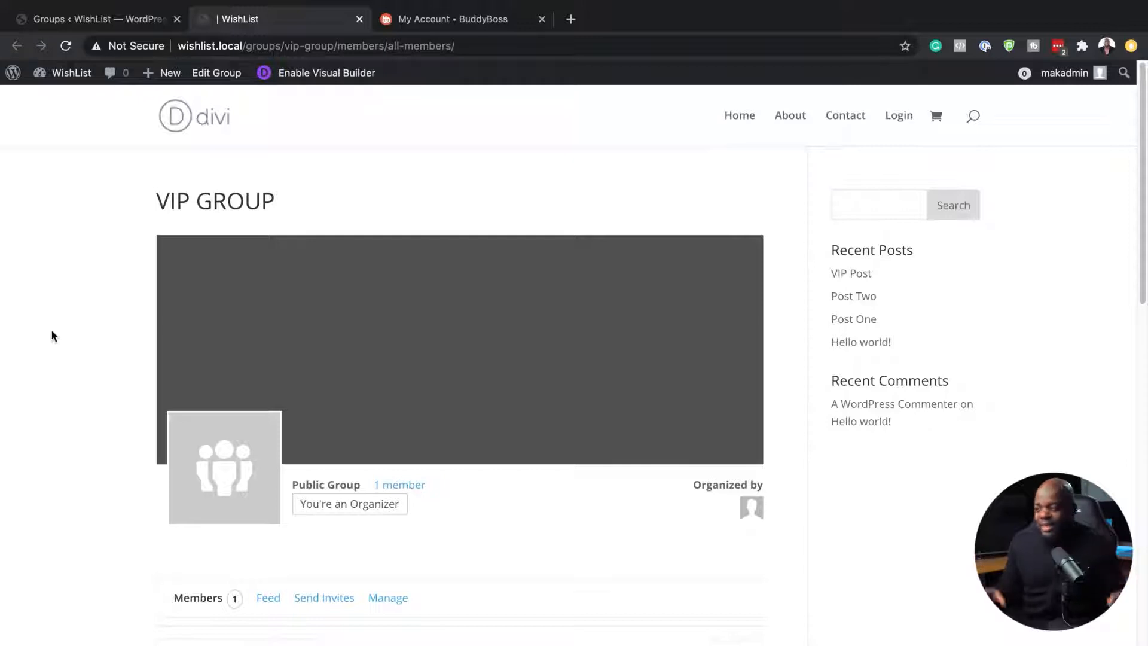
mouse_move(276, 353)
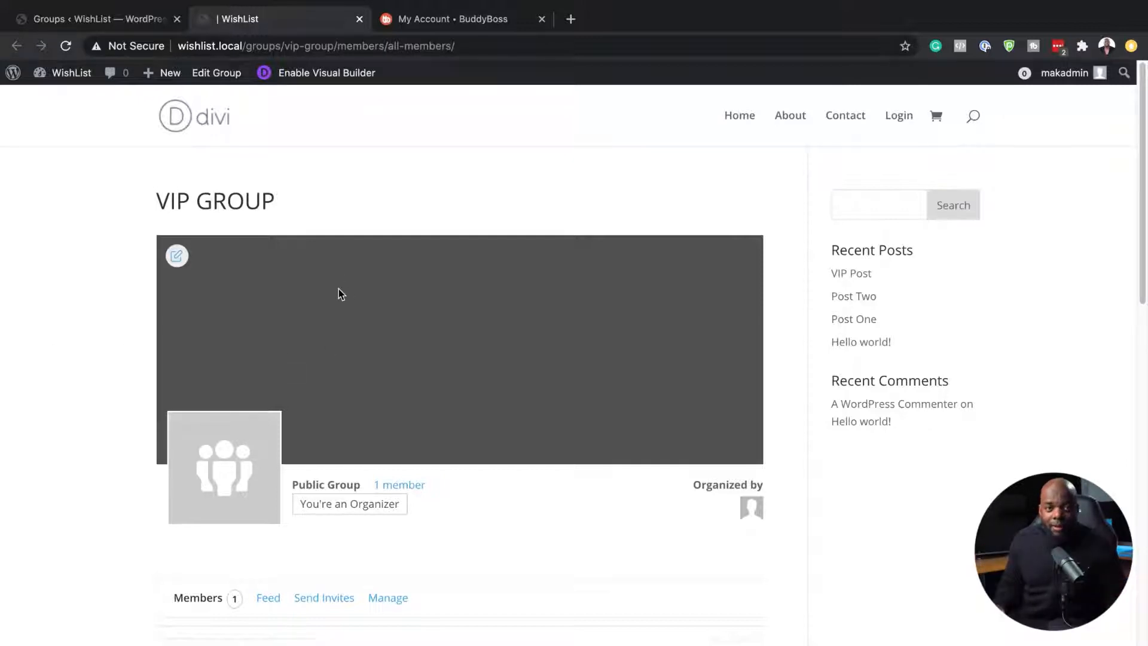
- Return to the VIP GROUP edit page and review its description, privacy and member management sections
click(142, 20)
scroll(275, 305, down, 2)
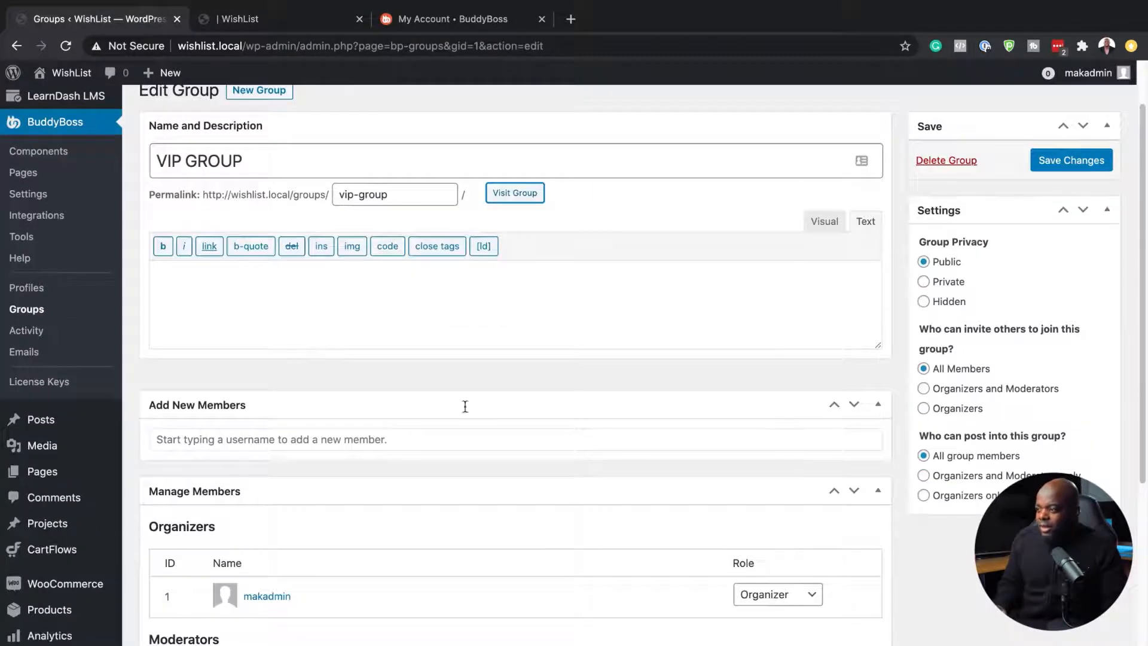
scroll(389, 422, down, 3)
scroll(389, 423, up, 6)
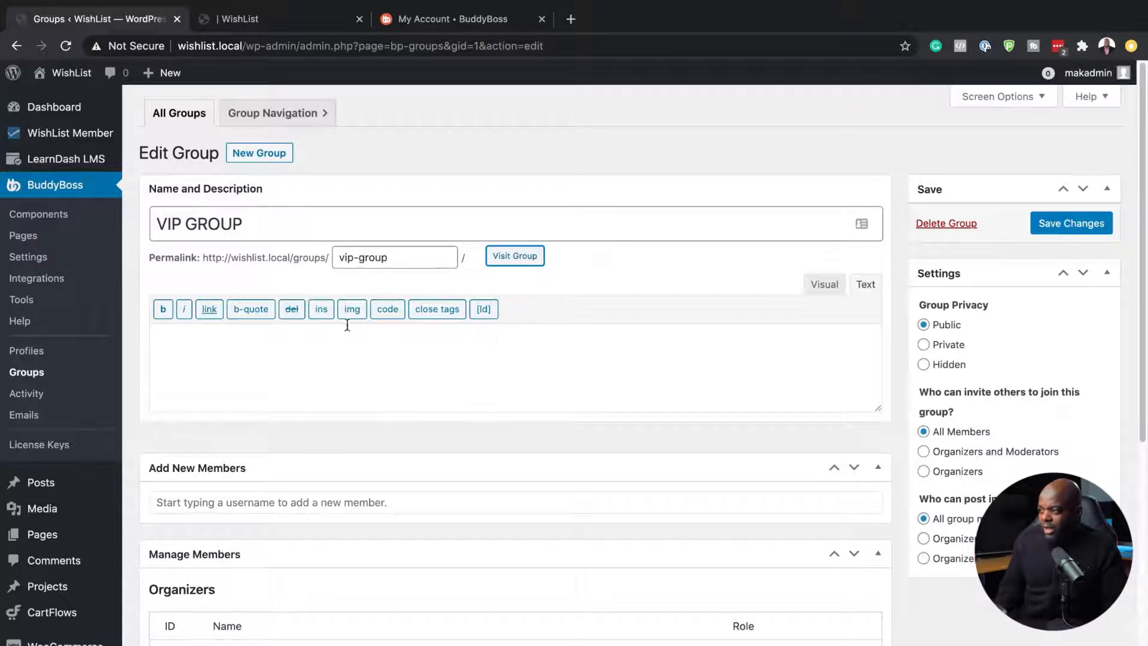
click(182, 339)
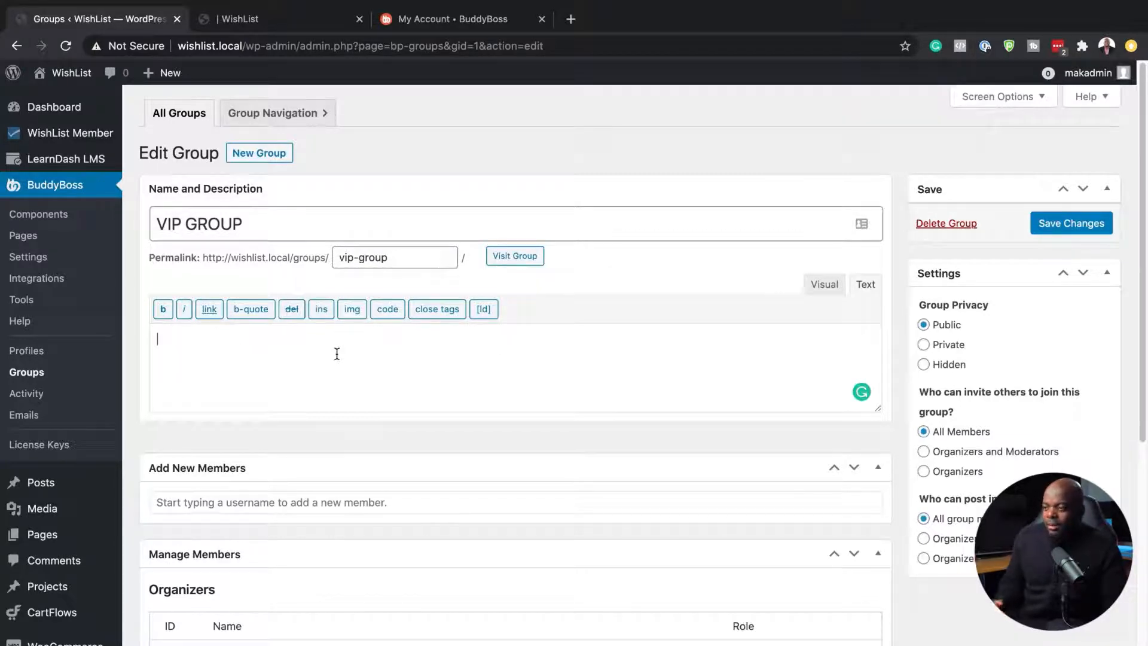
- Open the BuddyBoss Platform integration among WishList Member's other service integrations
mouse_move(67, 138)
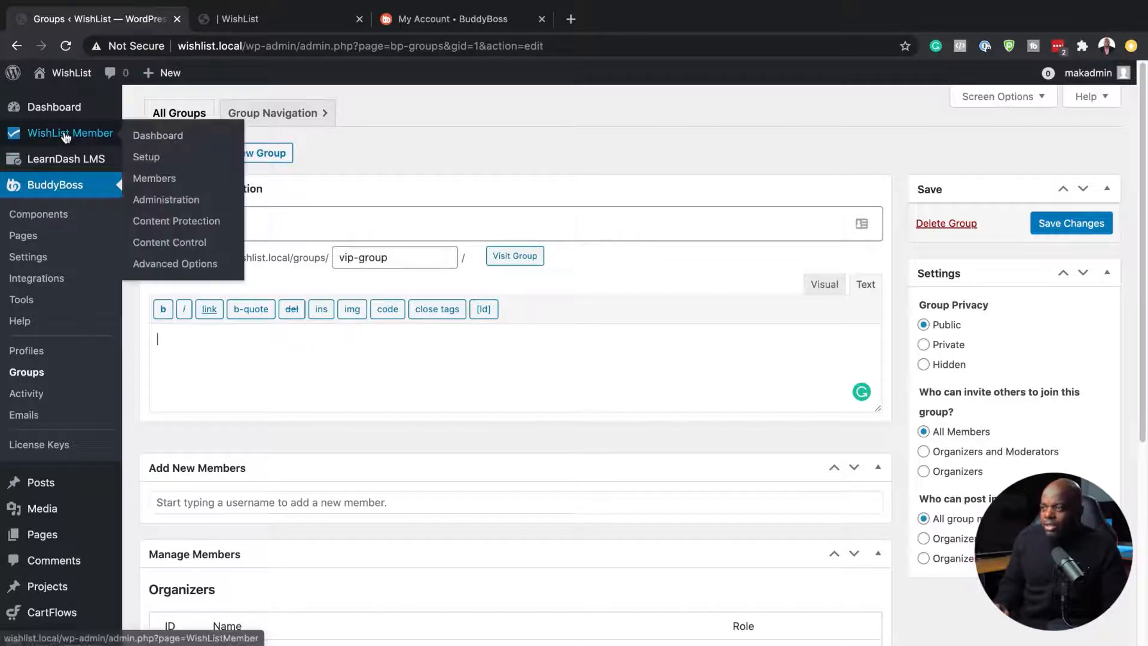
click(155, 161)
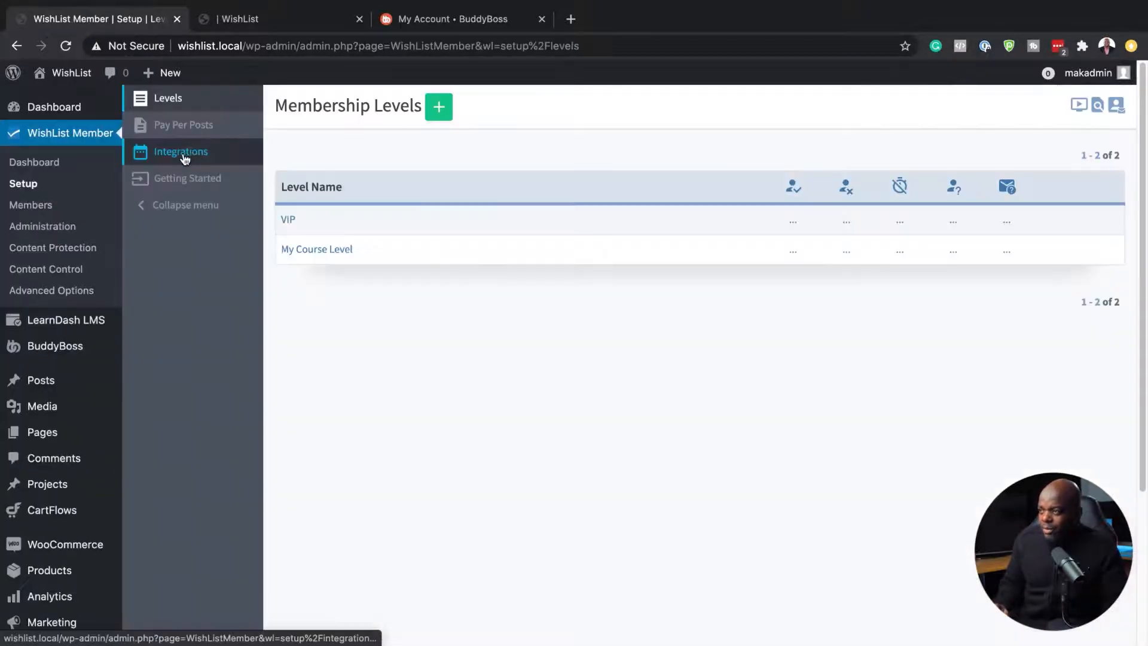
click(182, 153)
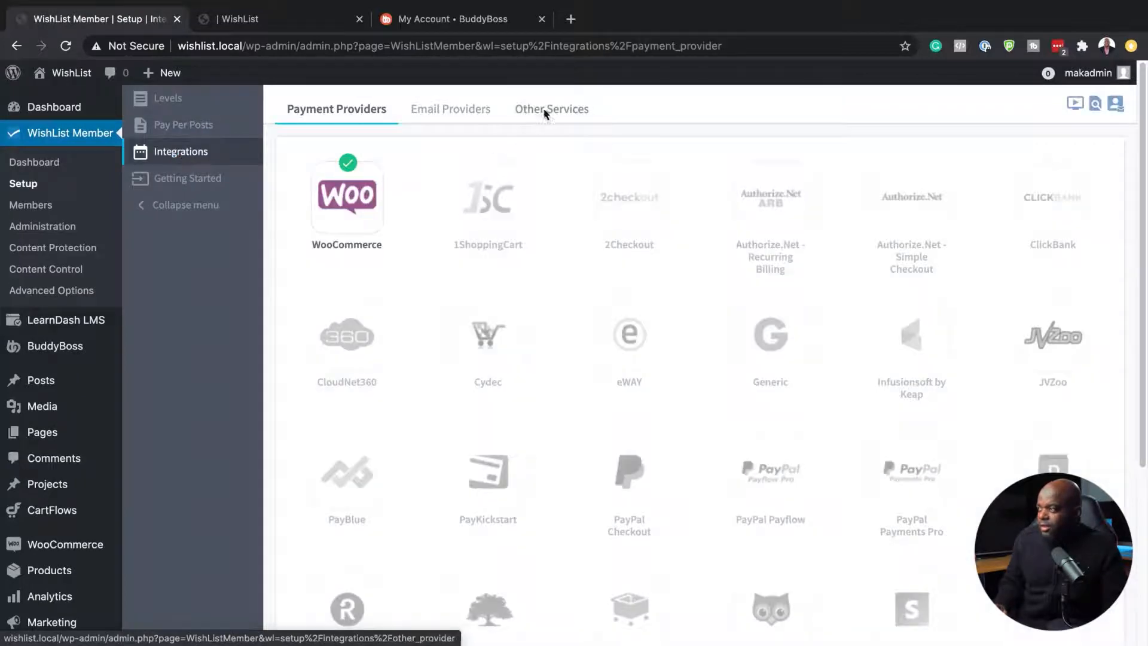
click(546, 112)
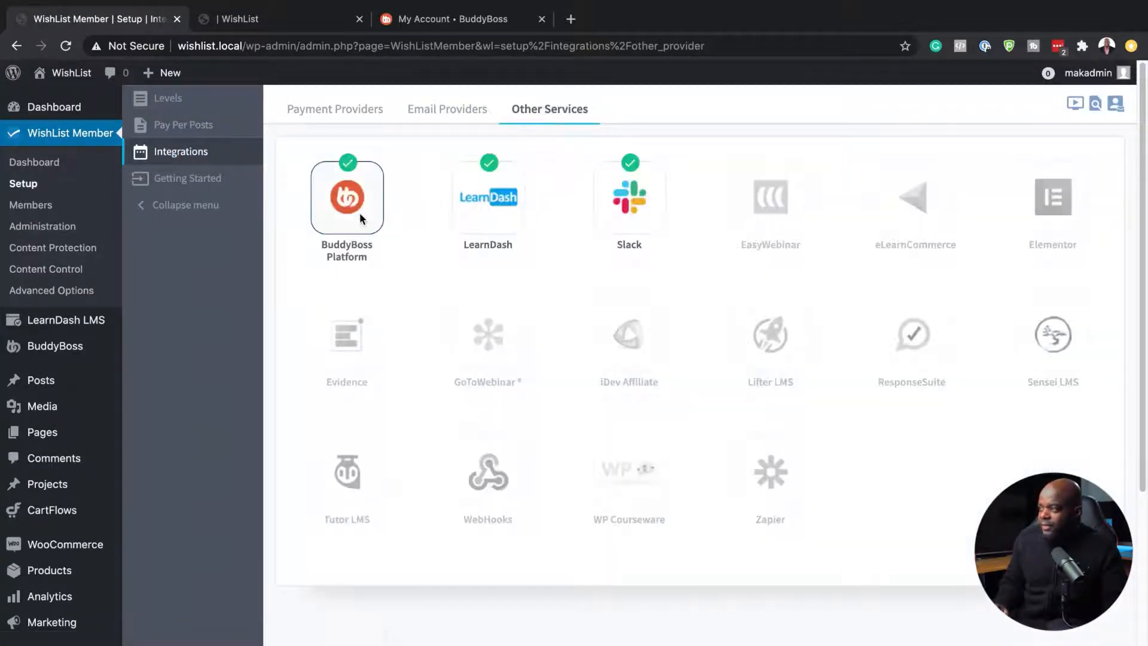
click(360, 213)
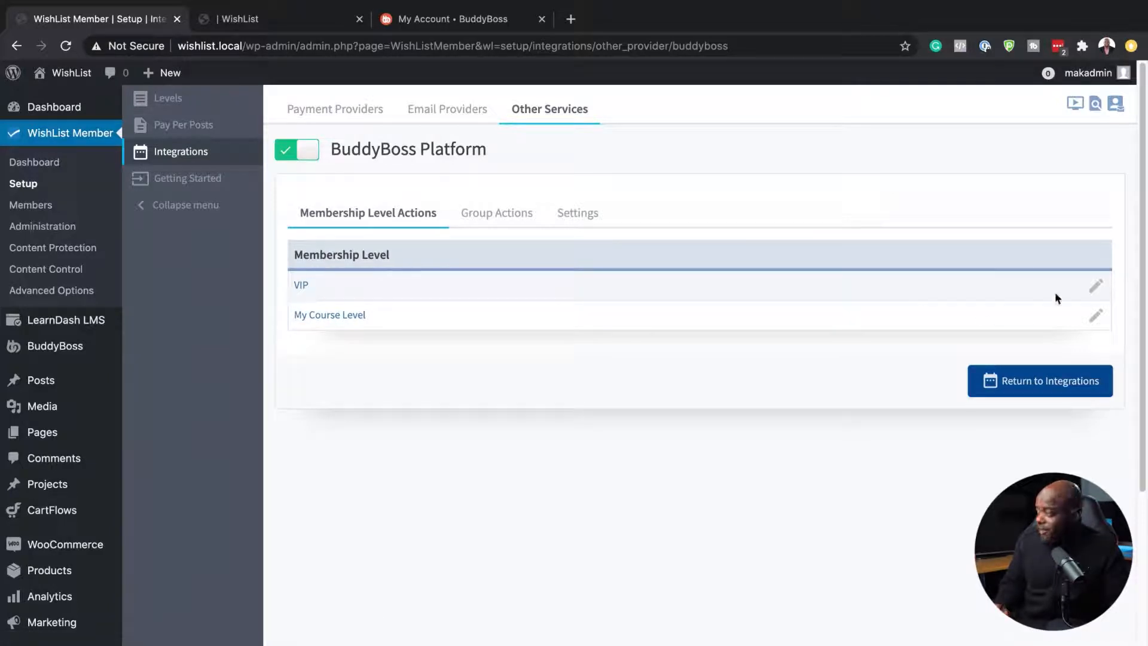
- Set the VIP level to add members to VIP GROUP when added, and save the level actions
click(1095, 286)
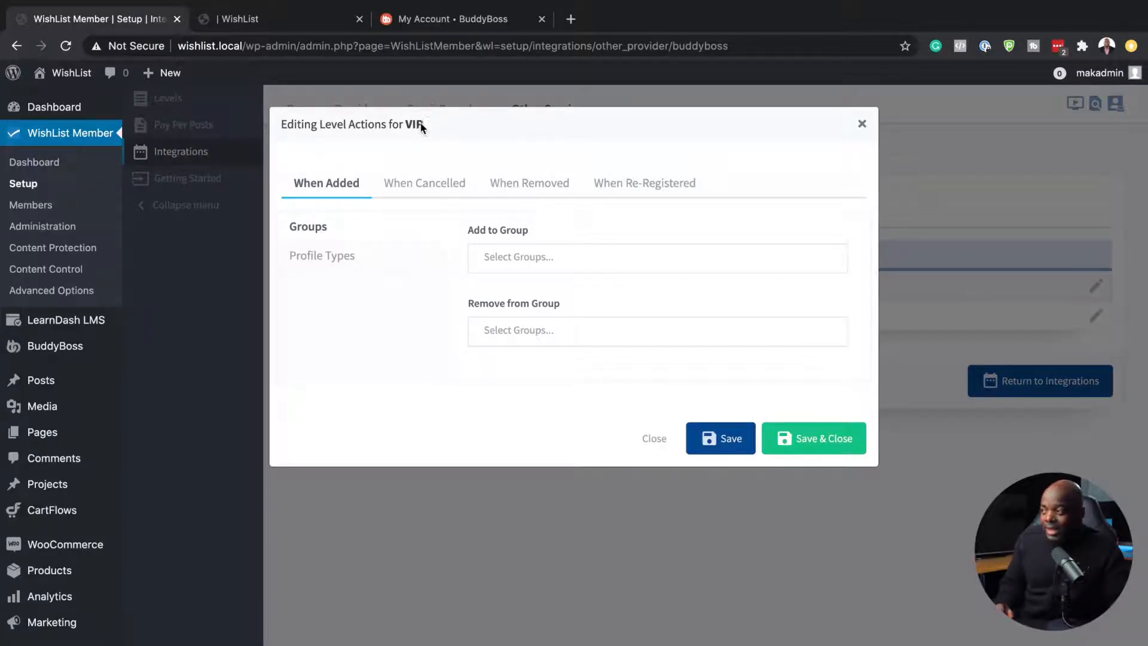
click(494, 257)
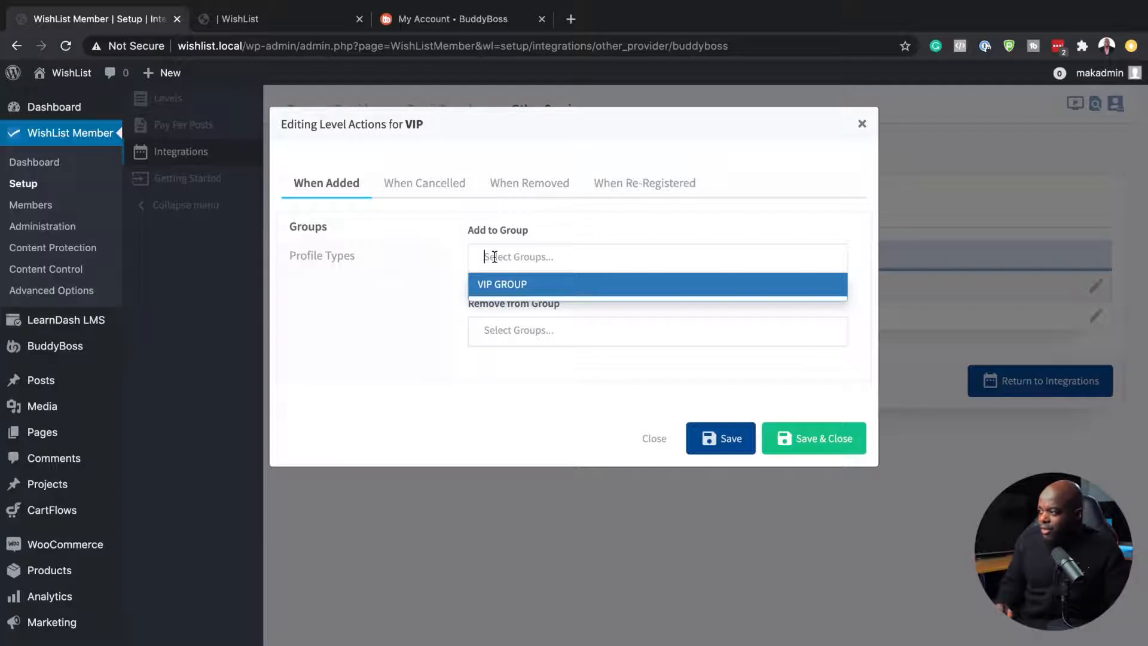
click(534, 285)
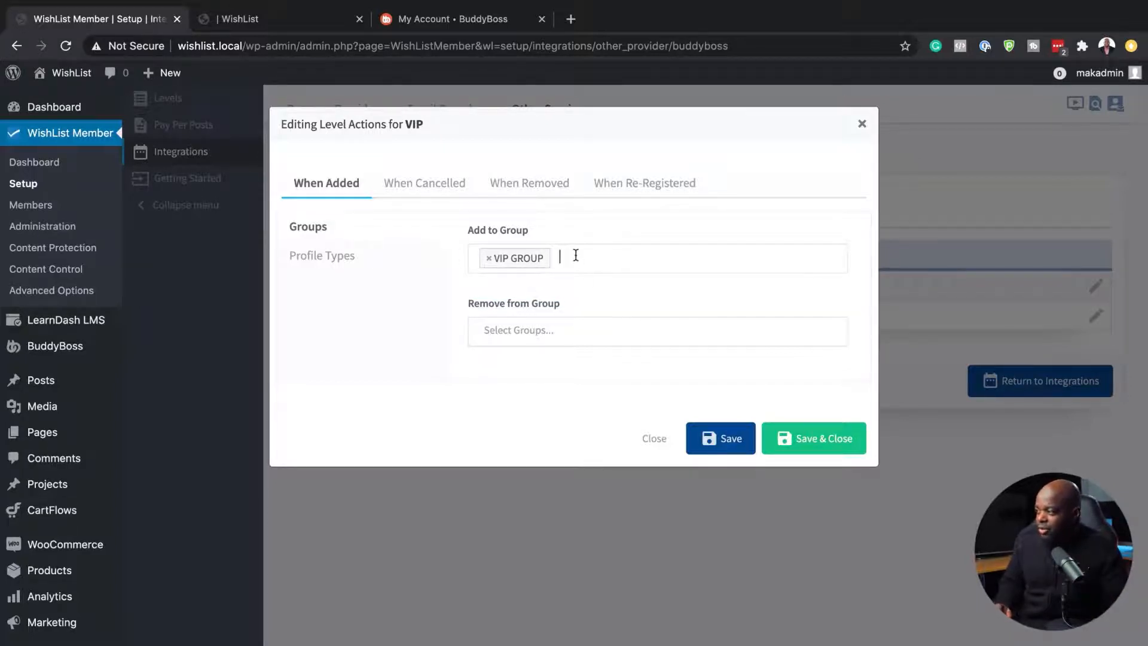
click(447, 187)
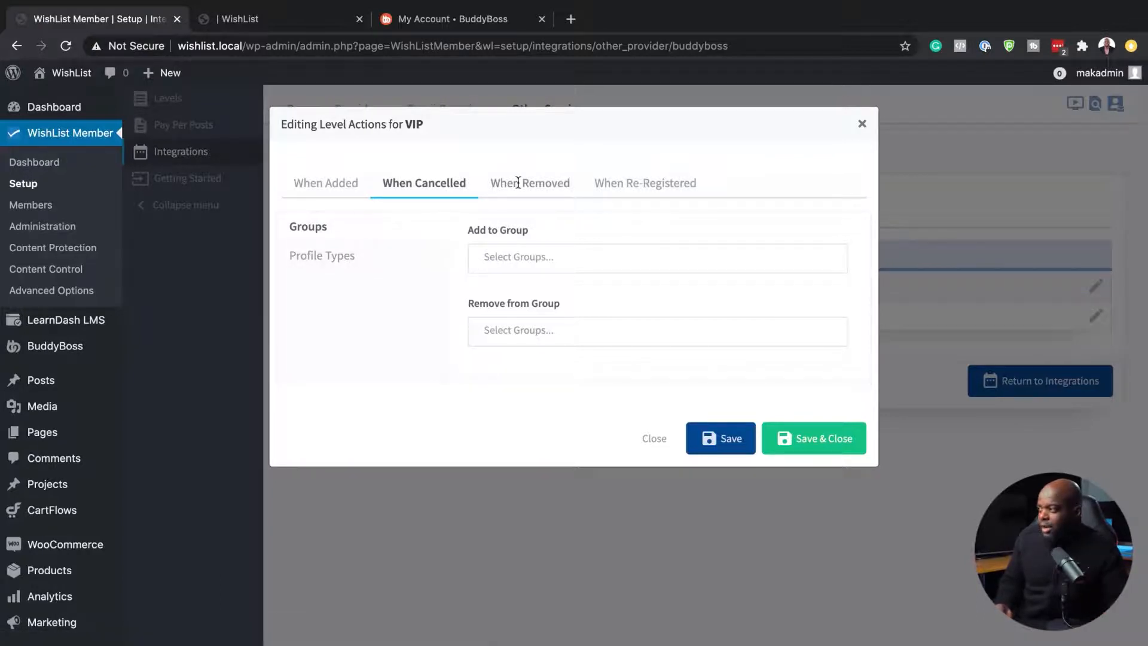
click(331, 184)
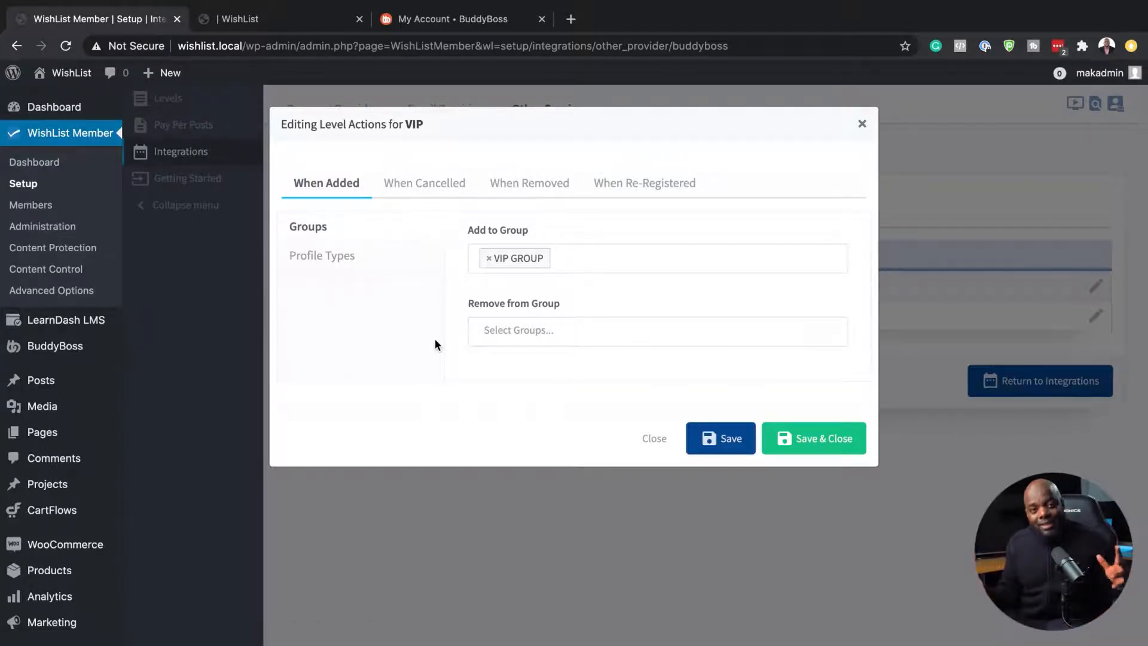
click(828, 444)
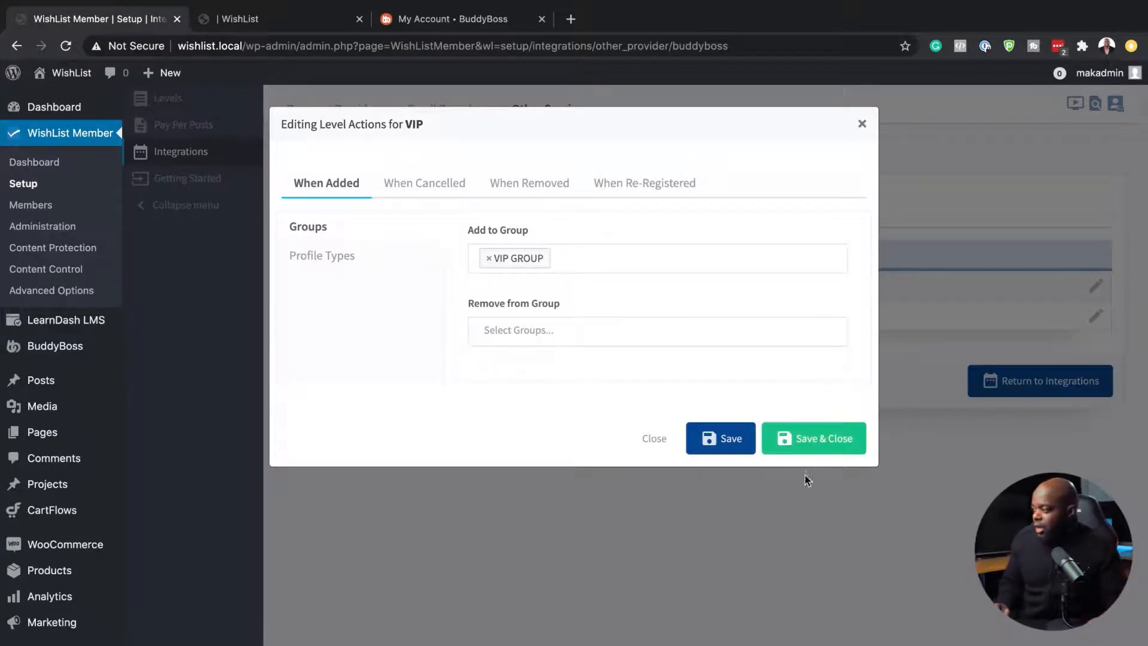
click(825, 447)
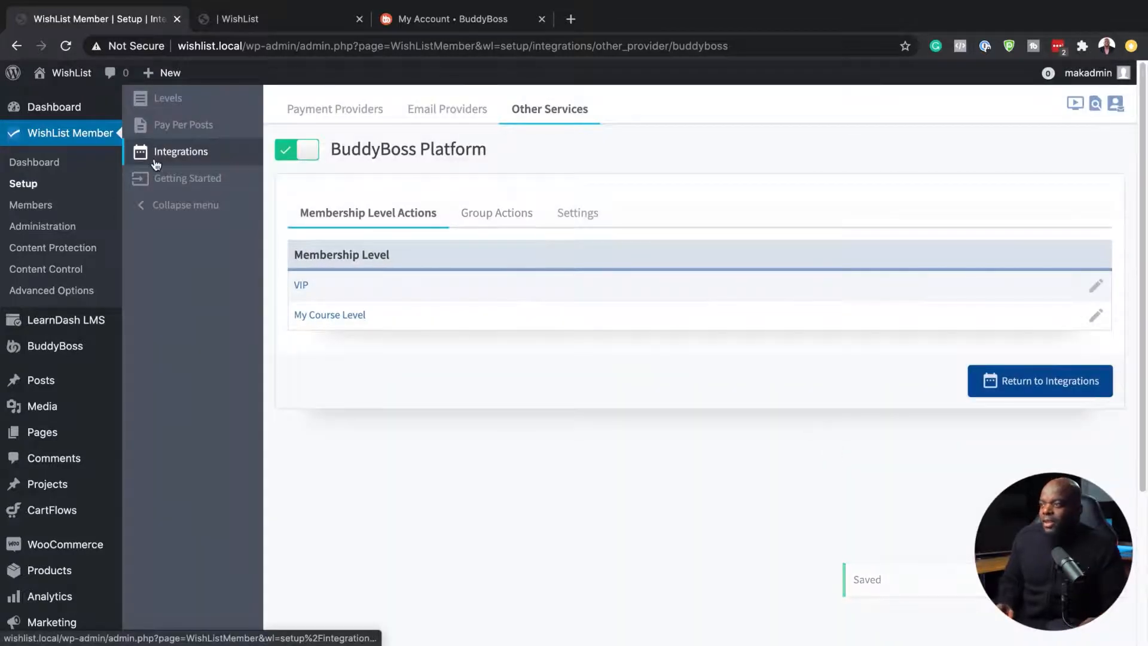
- Reload the VIP GROUP page on the site and check its current member list
click(291, 18)
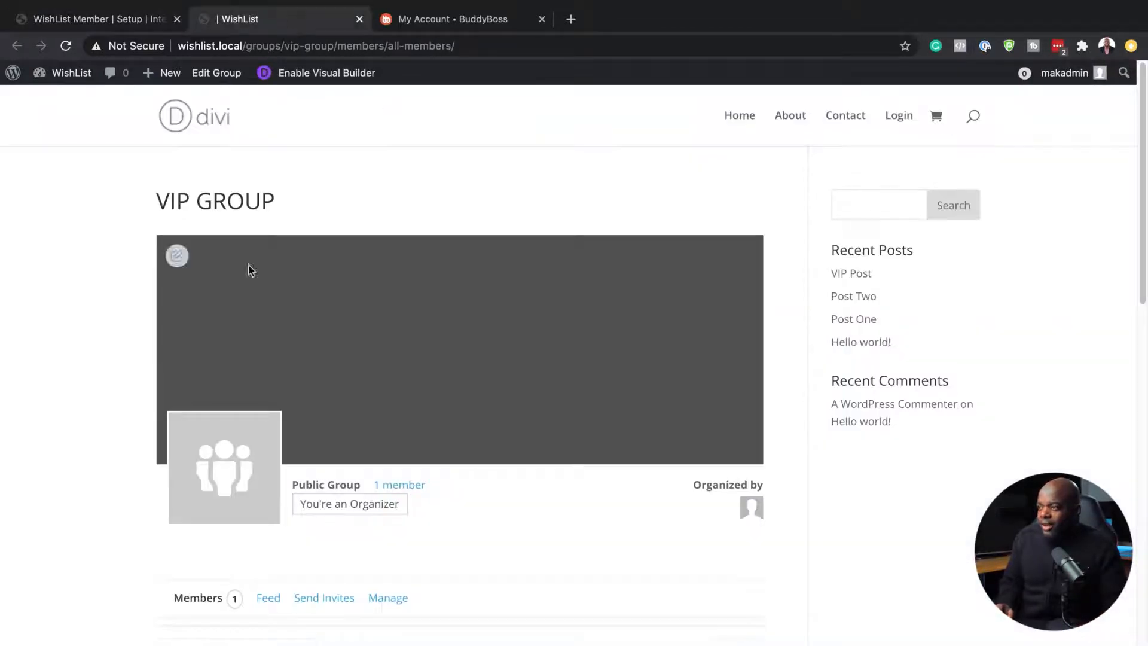
click(67, 49)
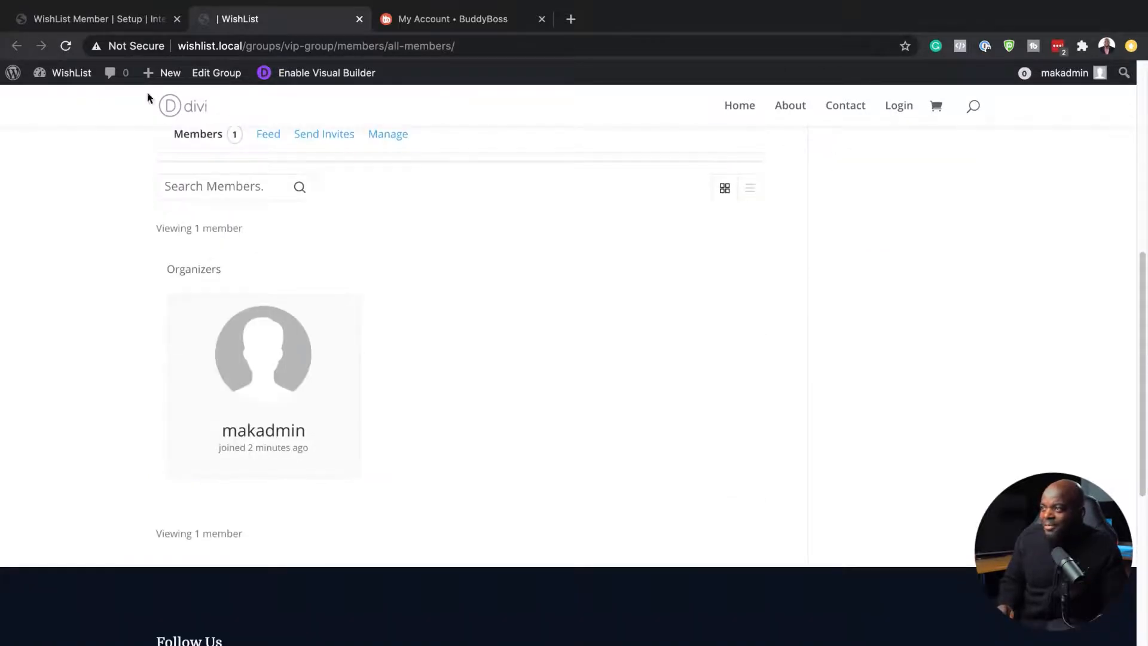
- In WishList Member, add the My Course Level member to the VIP level with Do NOT Send Email Notification
click(153, 23)
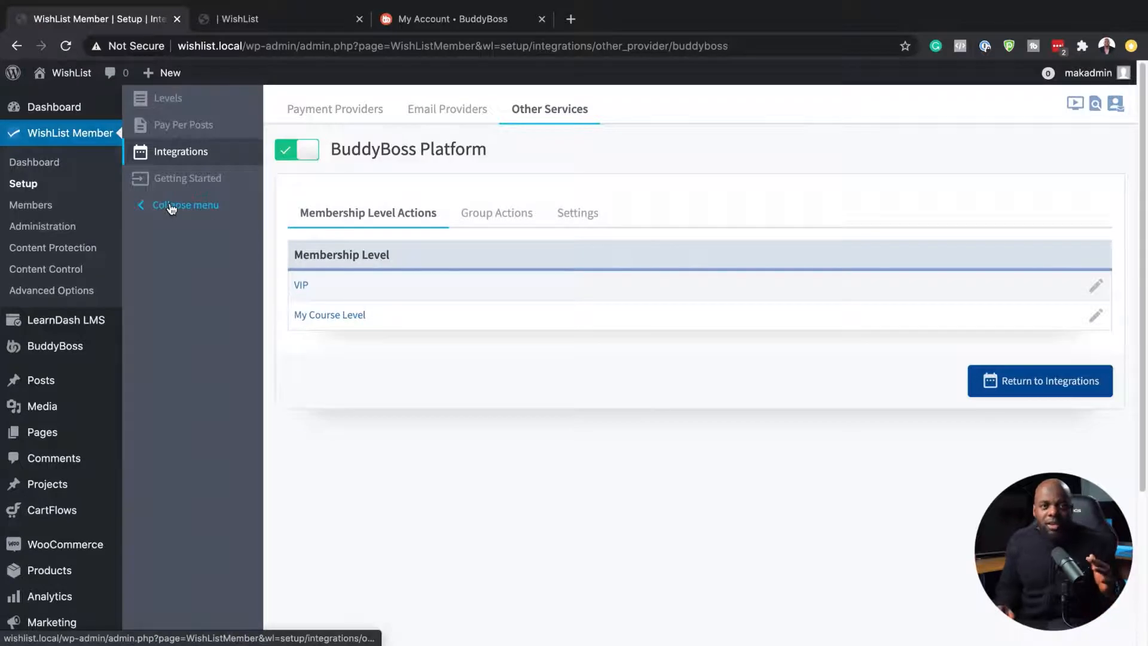
click(40, 209)
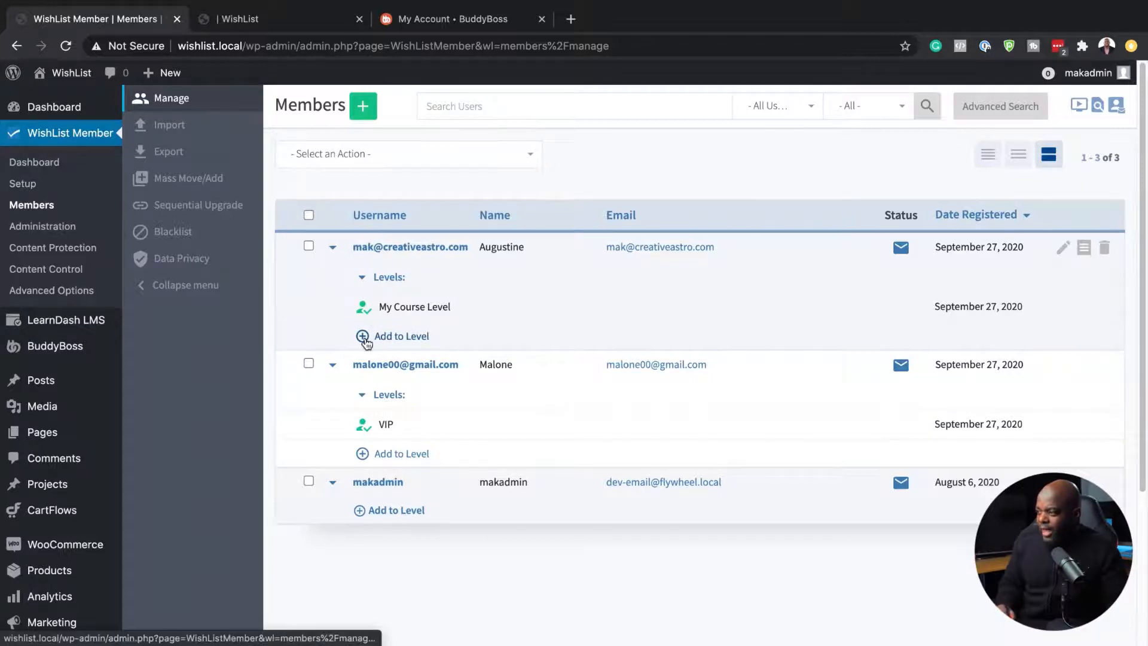
click(401, 336)
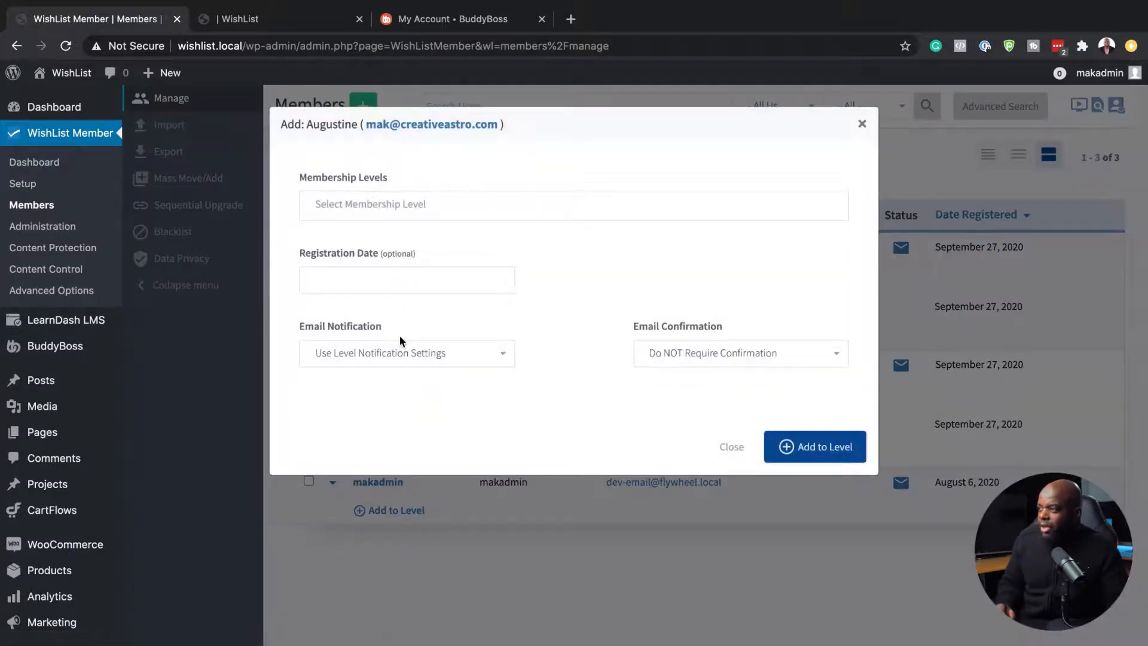
click(372, 204)
click(364, 234)
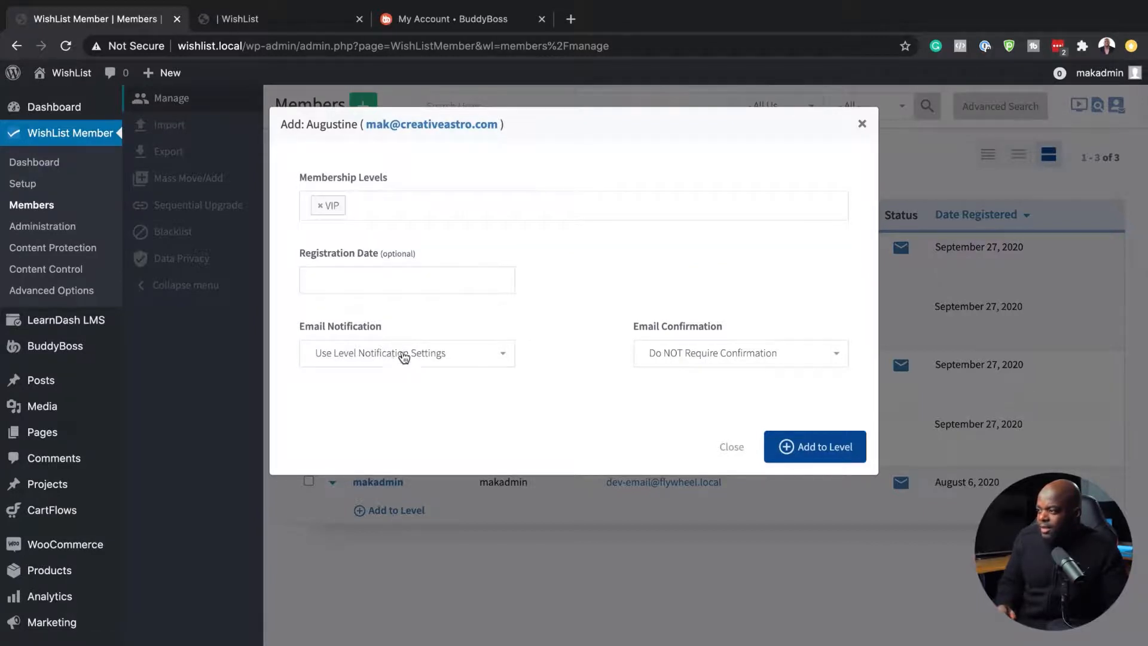
click(377, 360)
click(396, 465)
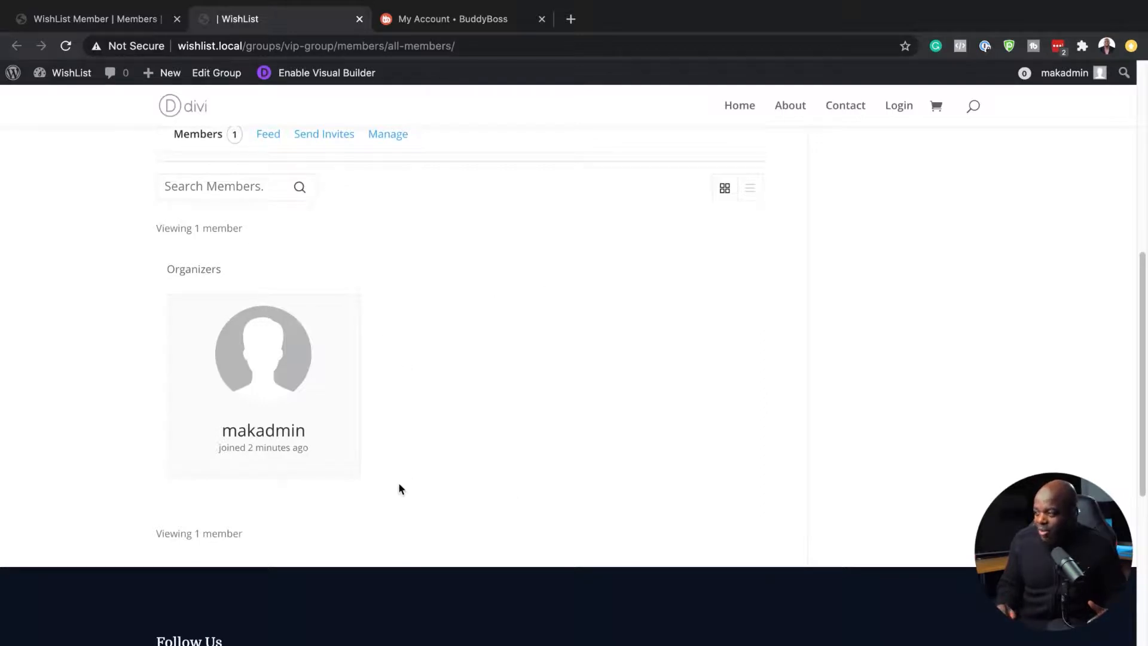
click(134, 20)
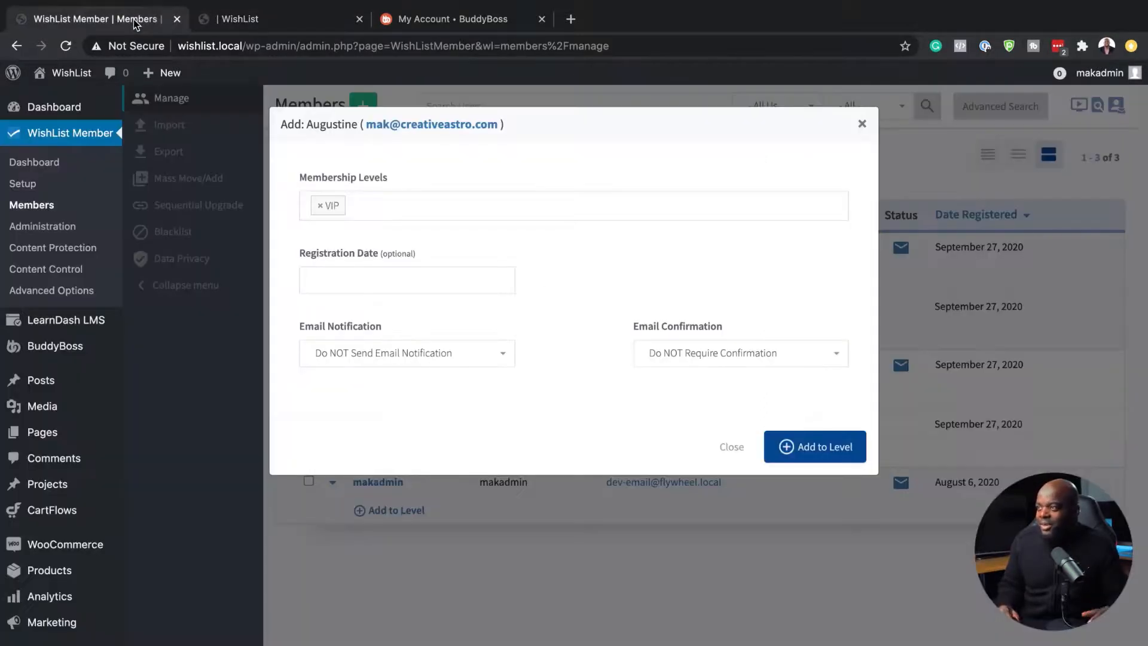
click(819, 449)
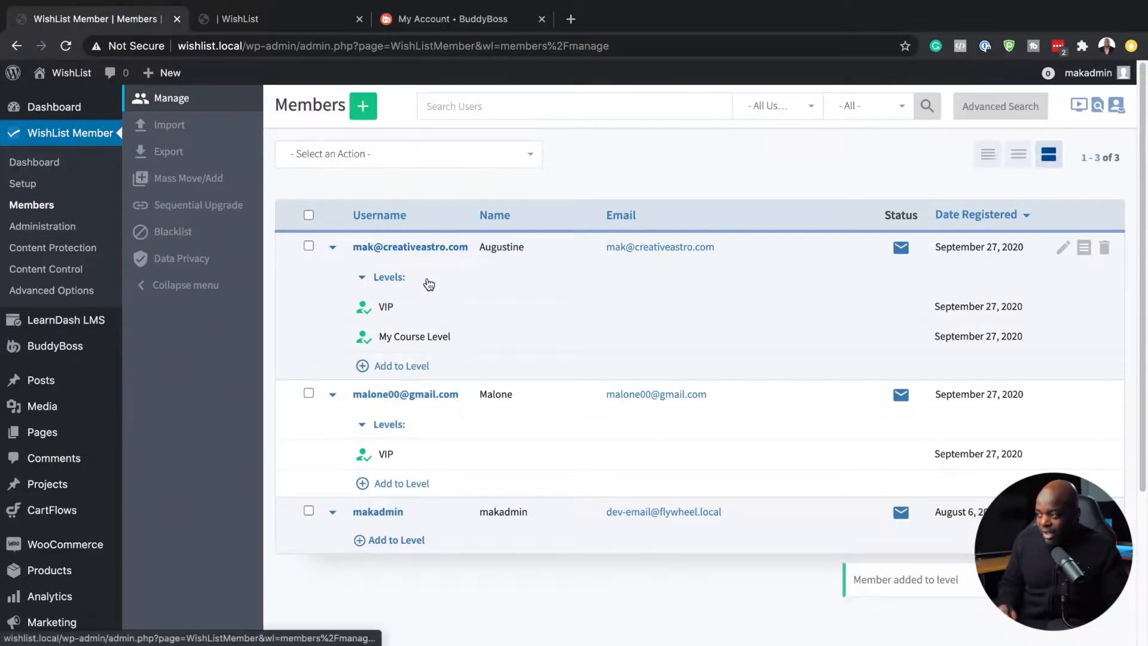
- Refresh the VIP GROUP page and check its member list for the member assigned to the VIP level
mouse_move(370, 319)
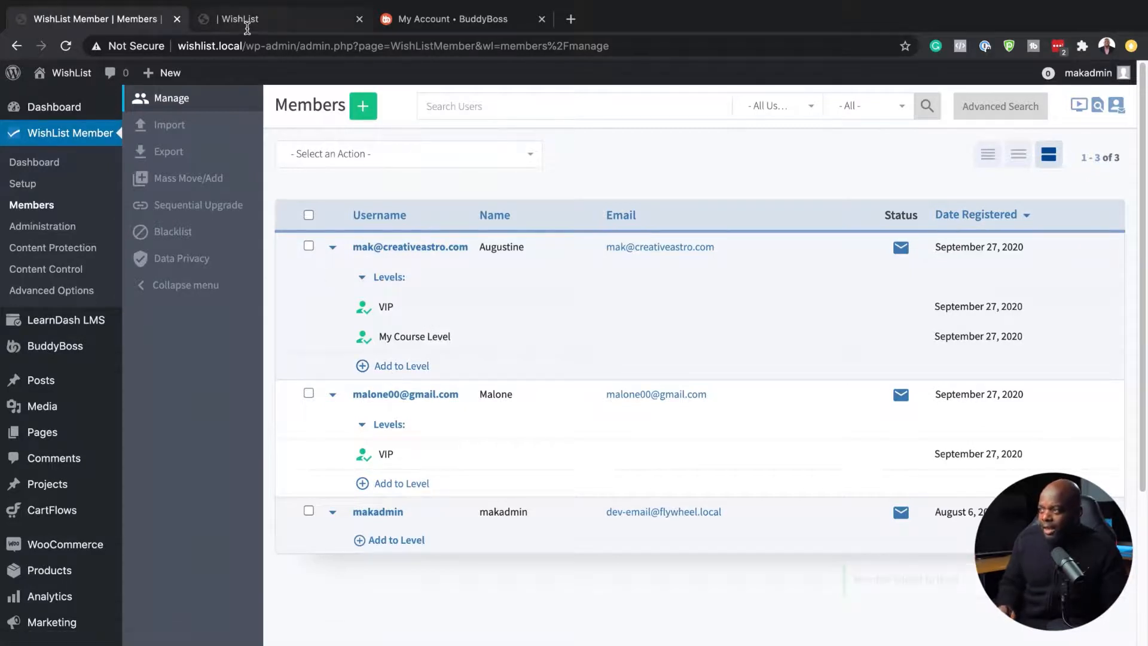
click(292, 25)
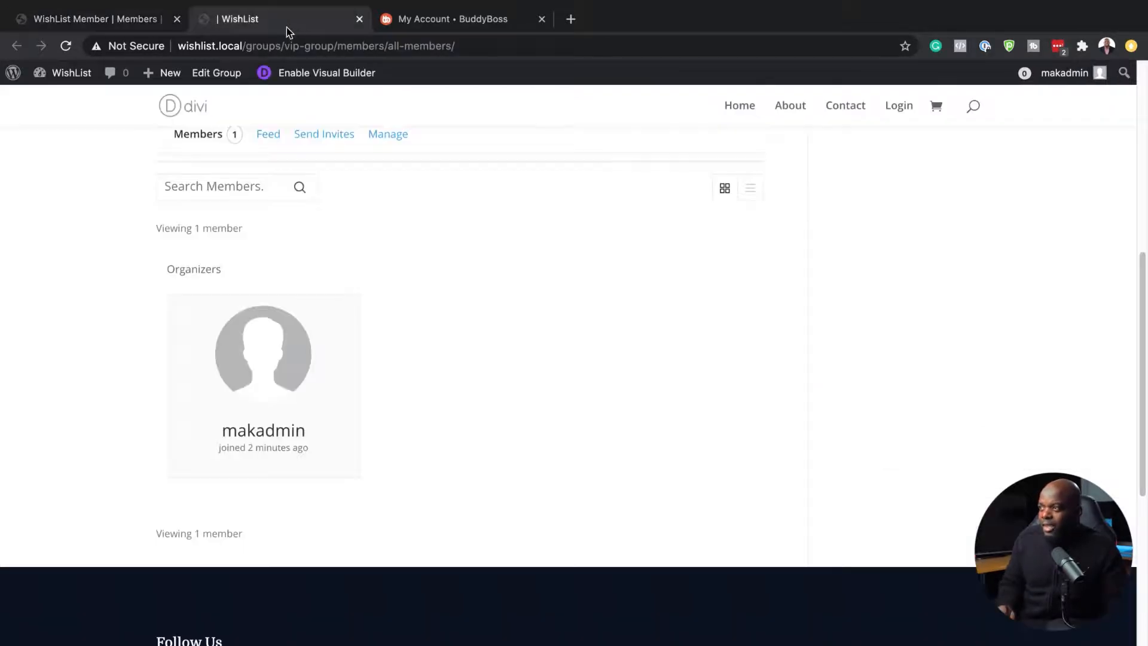
click(66, 47)
scroll(490, 374, down, 5)
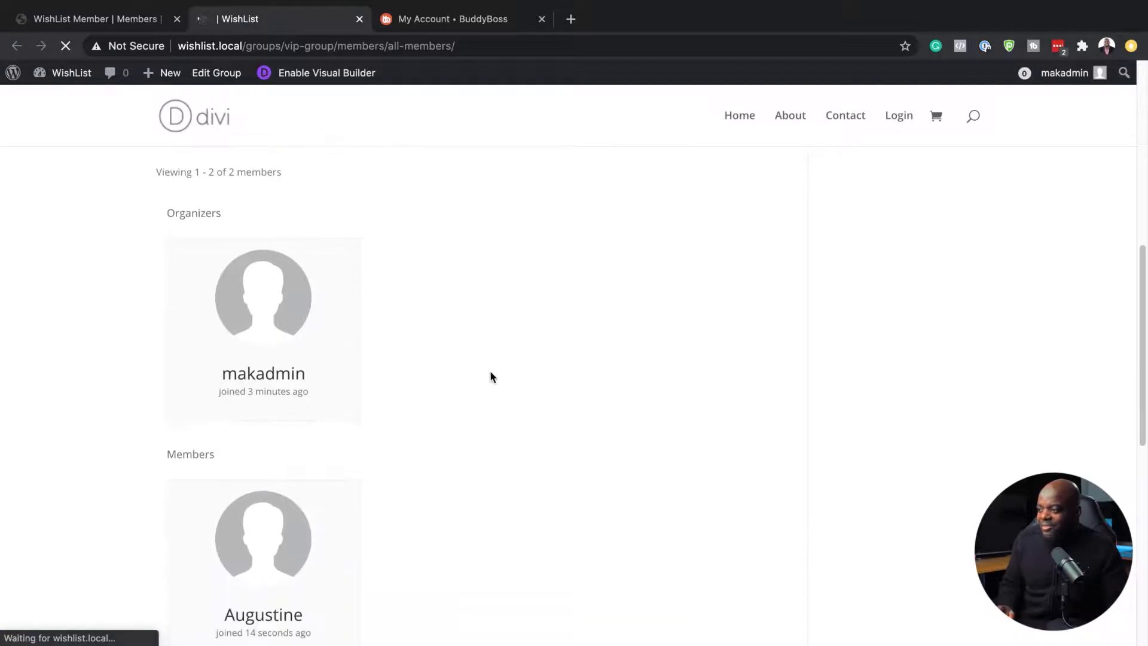
scroll(492, 376, down, 2)
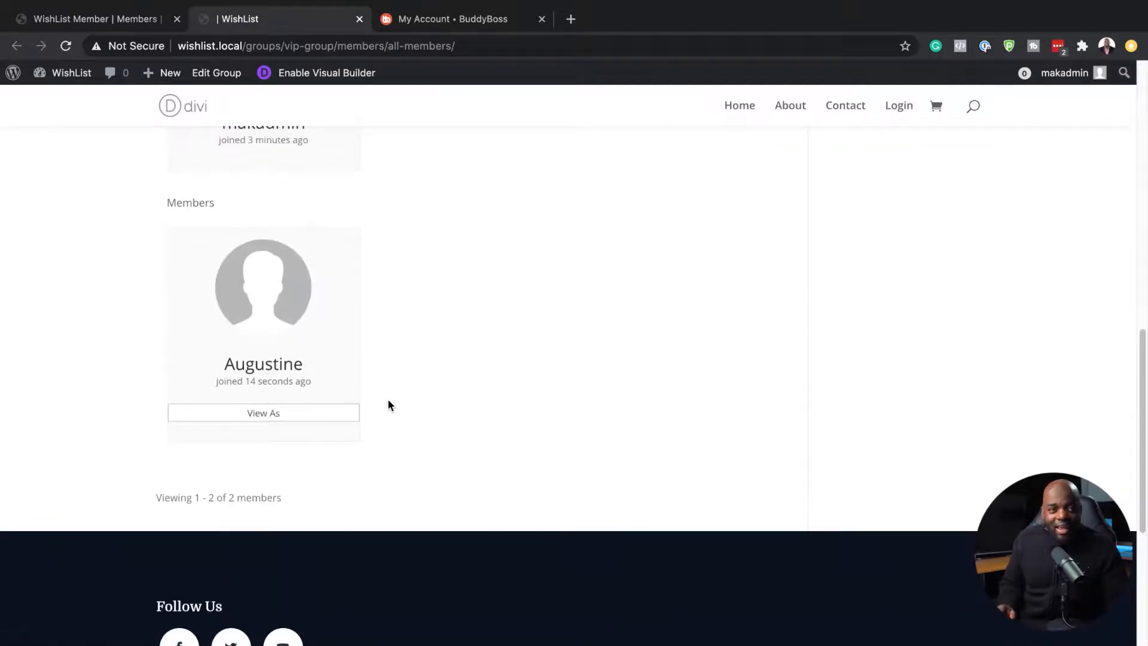
scroll(434, 422, up, 5)
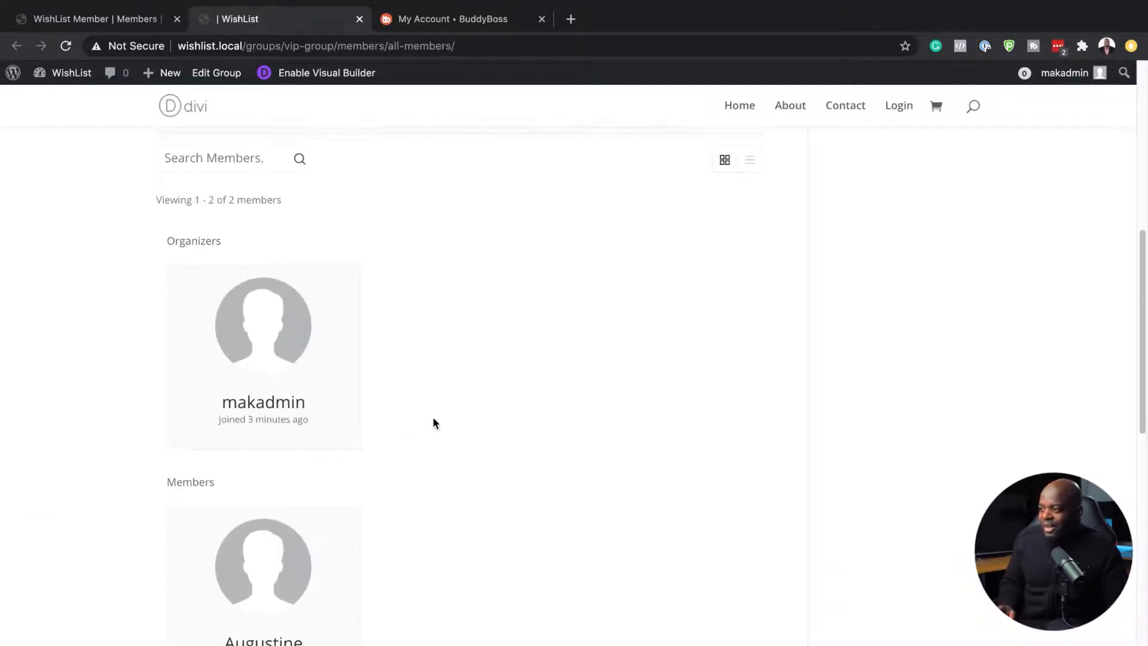
scroll(432, 417, up, 2)
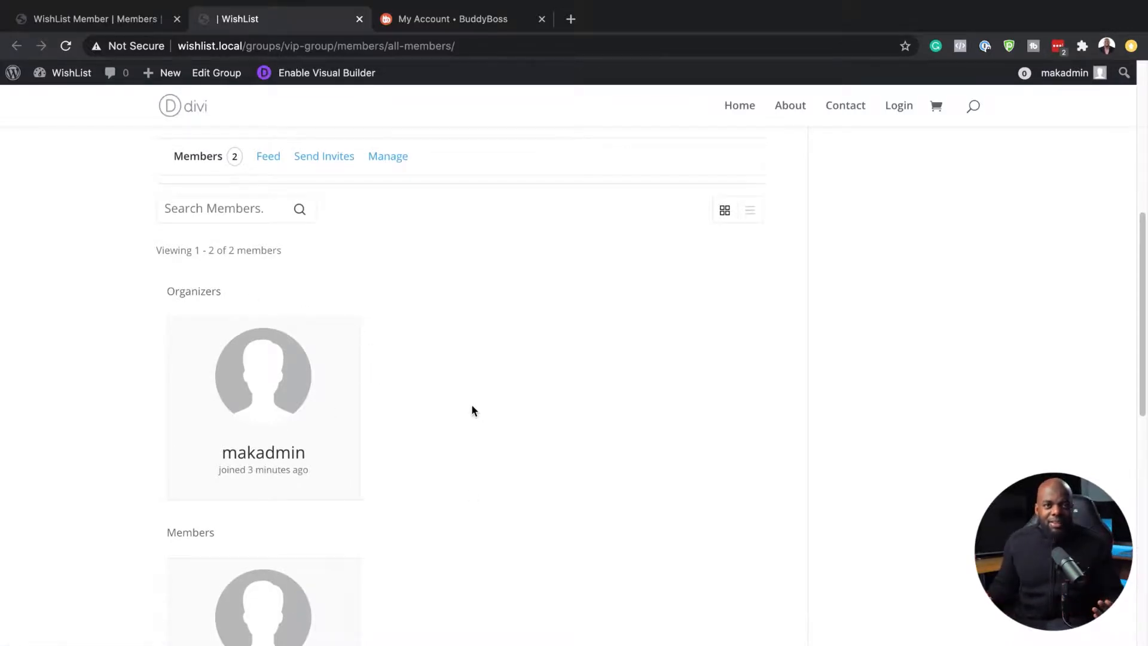
- Post the update "Welcome everyone!" in the VIP GROUP feed
click(274, 160)
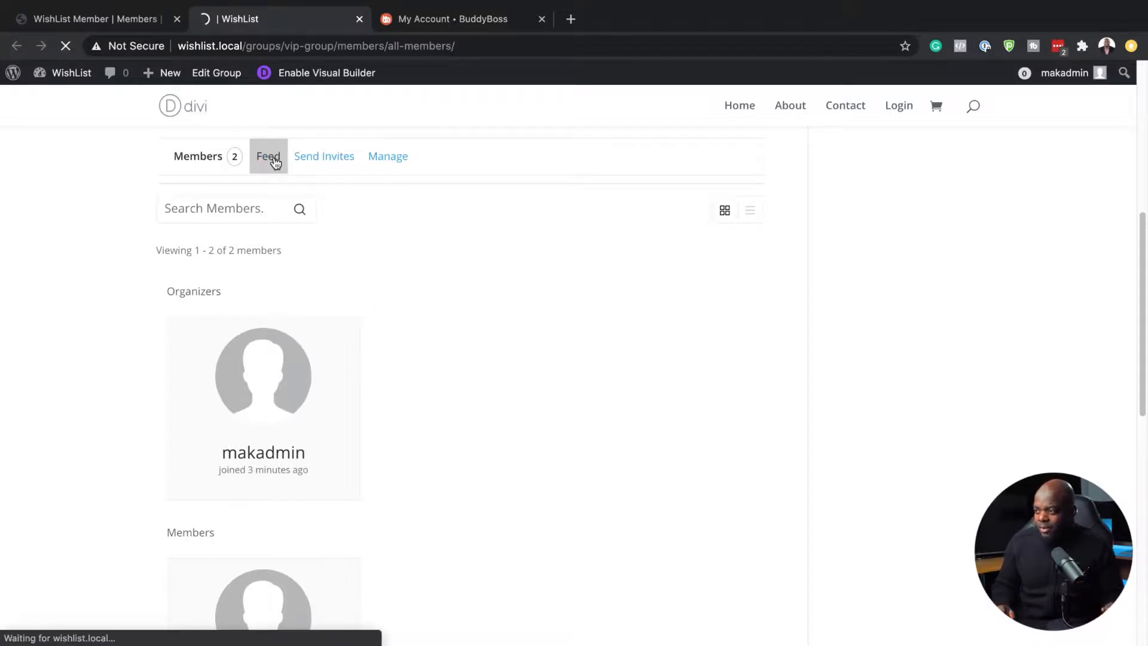
scroll(514, 383, down, 6)
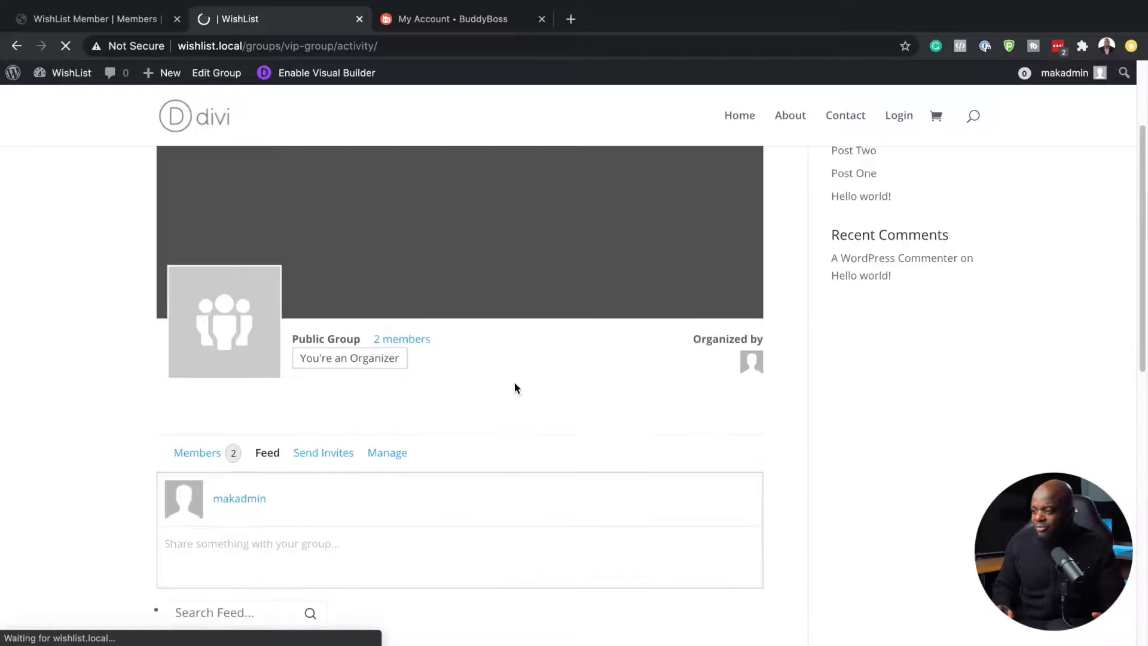
click(258, 302)
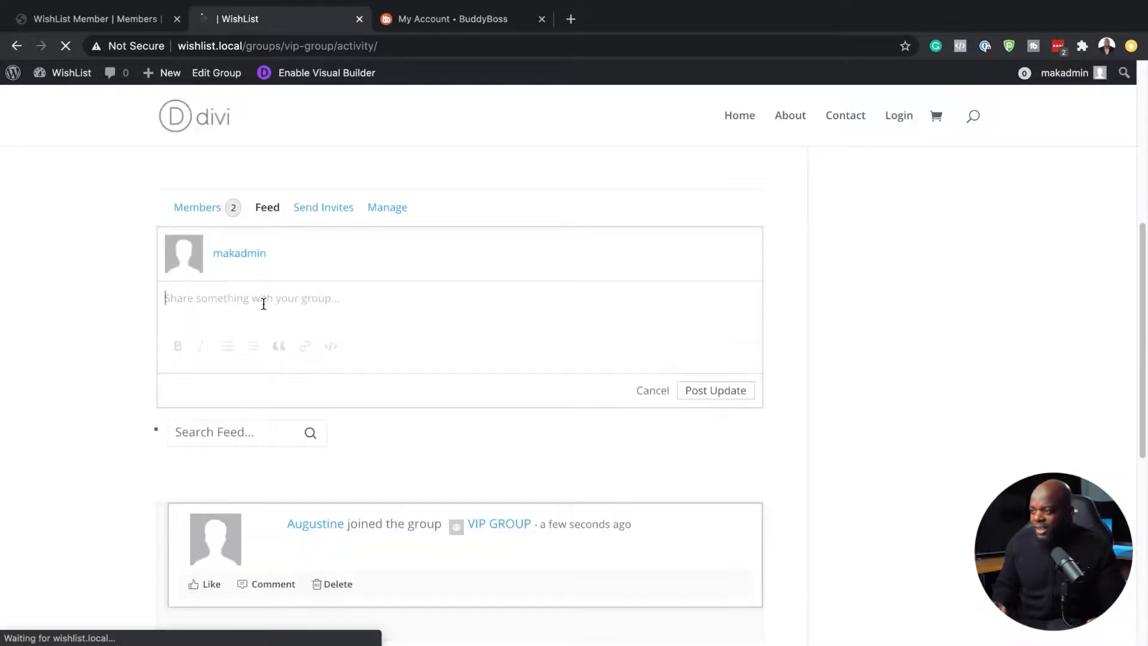
text(W)
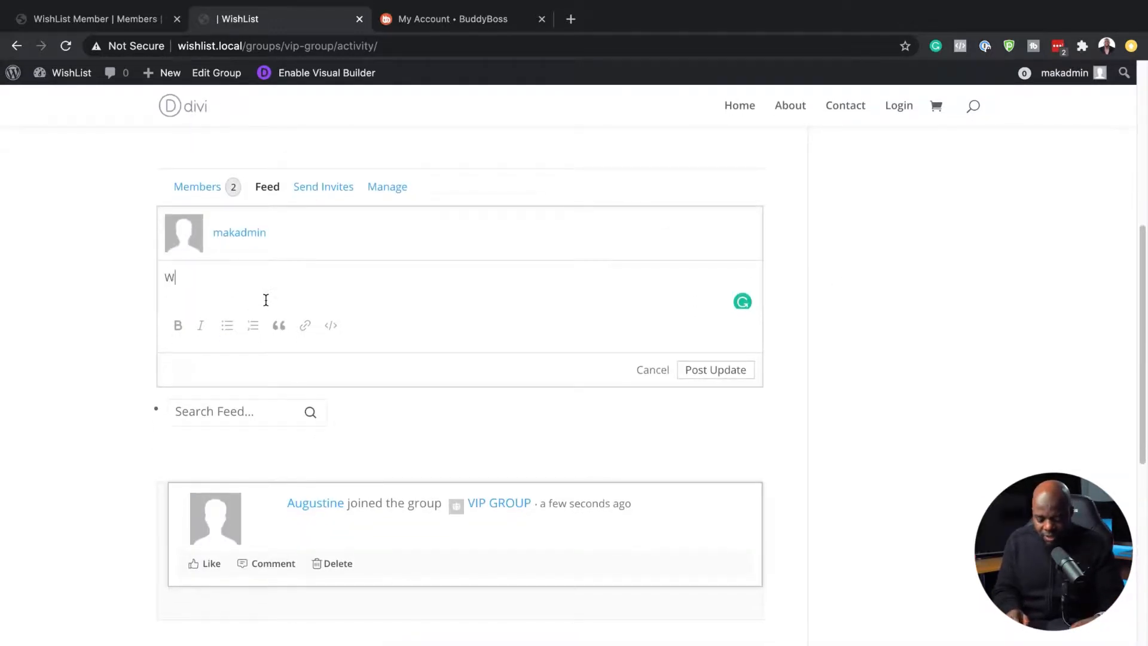
text(elcome everyone!)
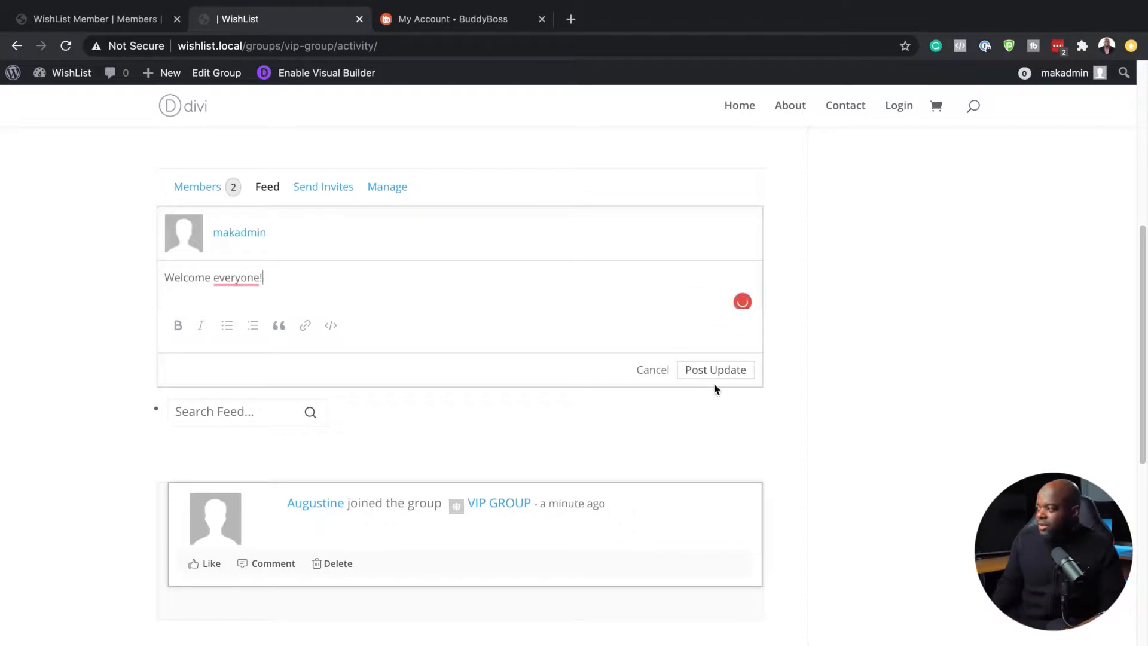
click(720, 372)
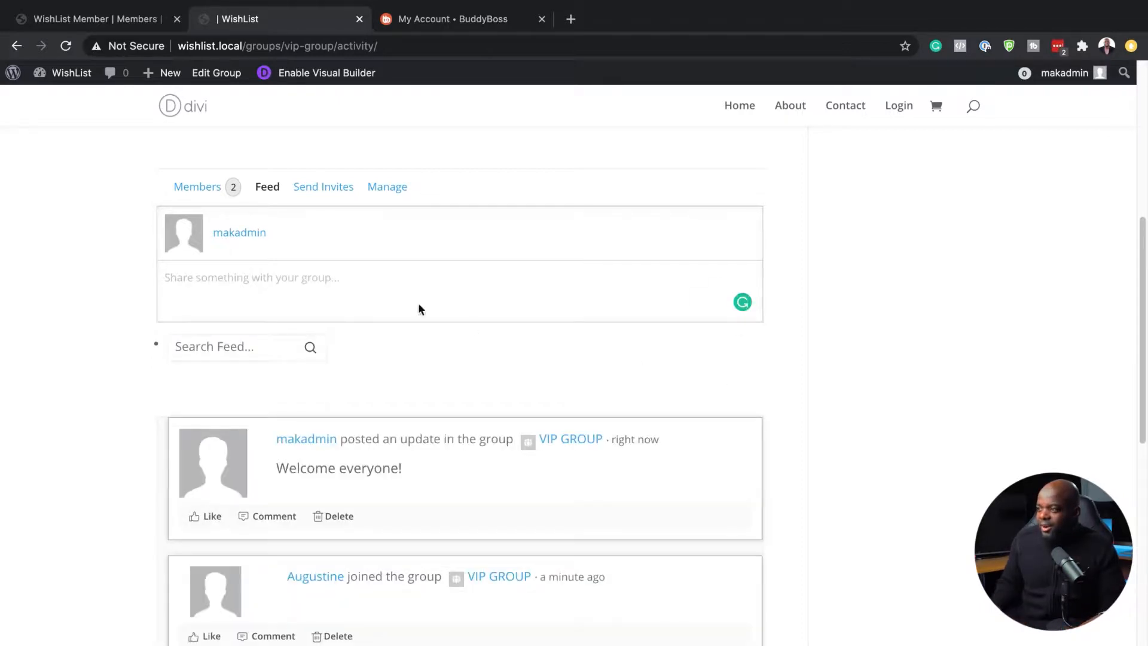
- Review the VIP GROUP feed posts and the group's Send Invites page
scroll(151, 449, down, 3)
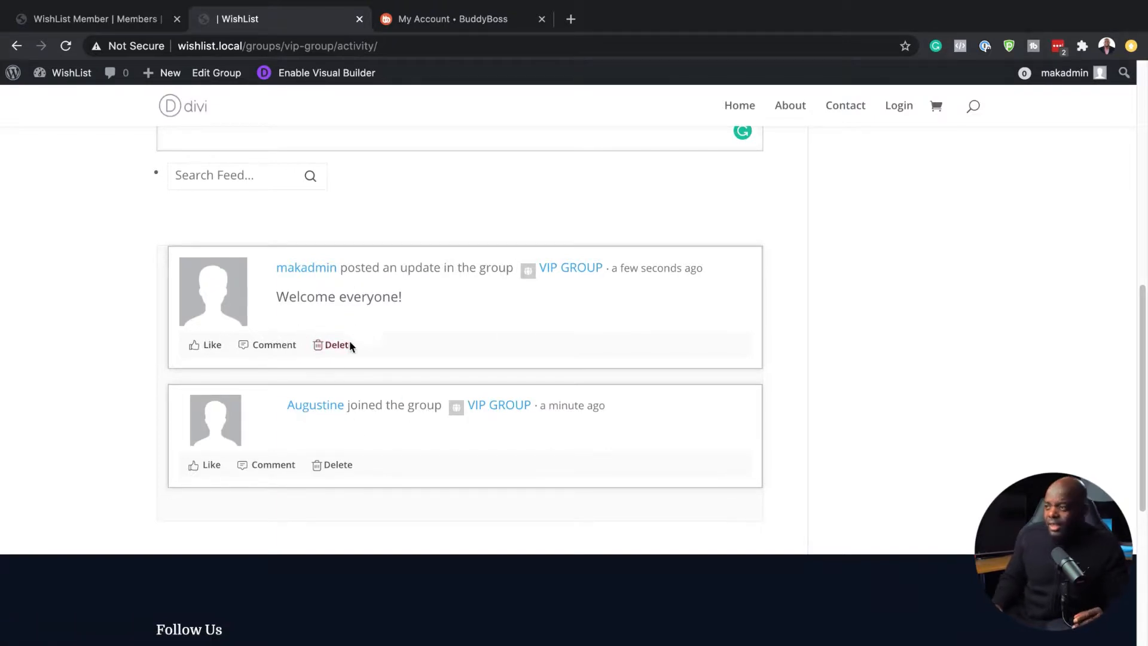
scroll(350, 345, up, 5)
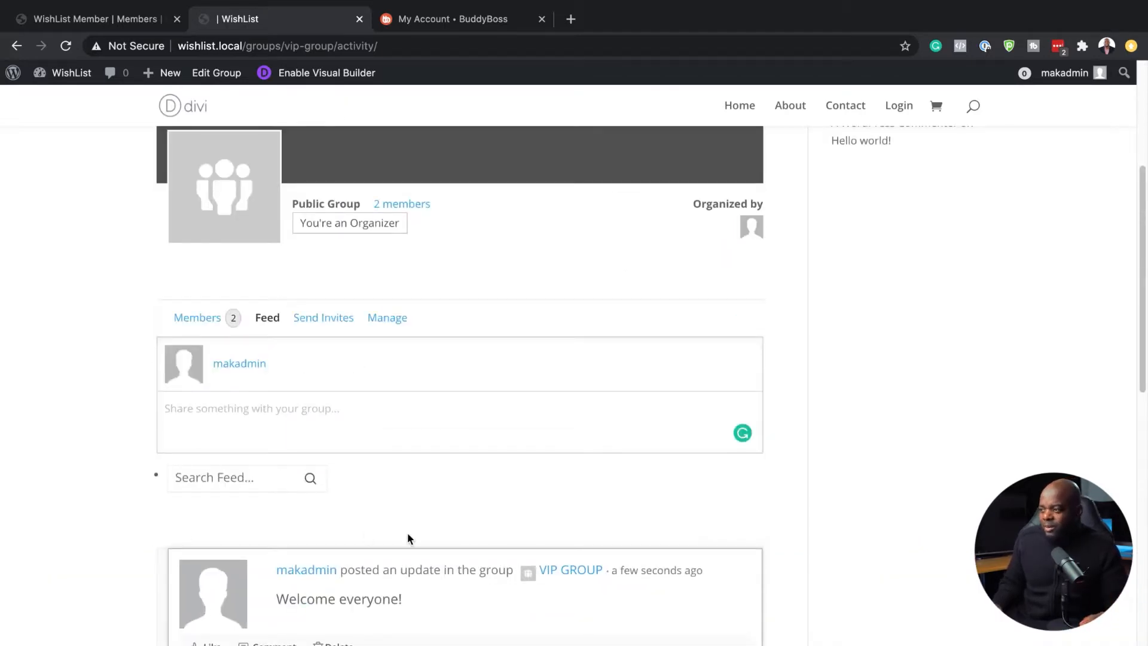
click(339, 325)
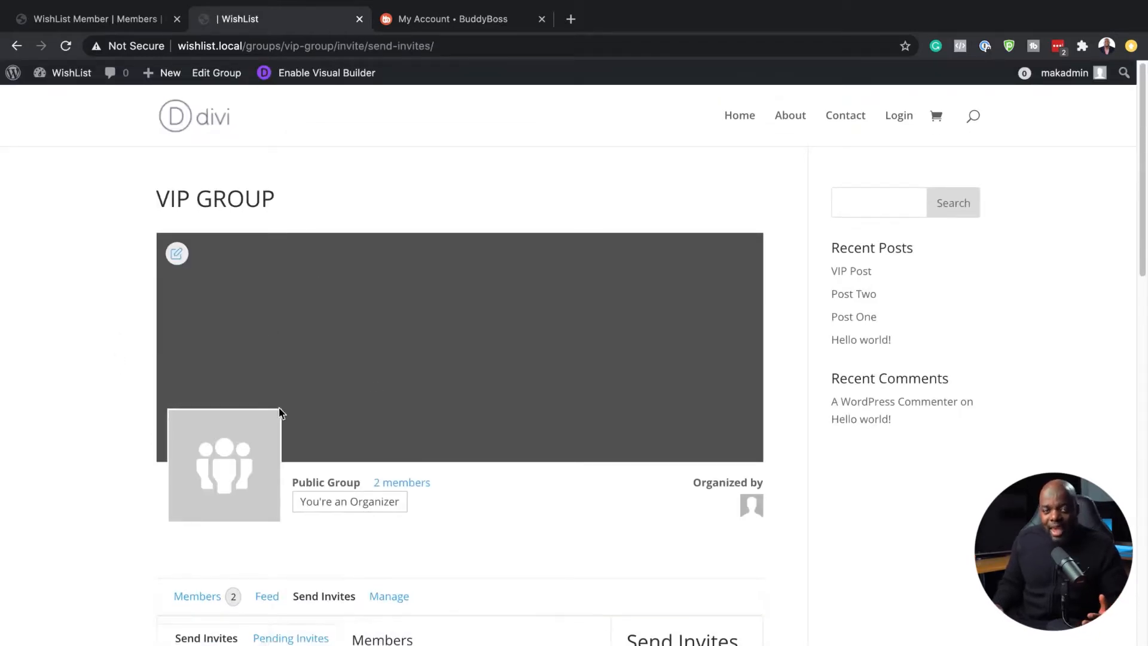
scroll(279, 413, down, 7)
scroll(279, 406, up, 7)
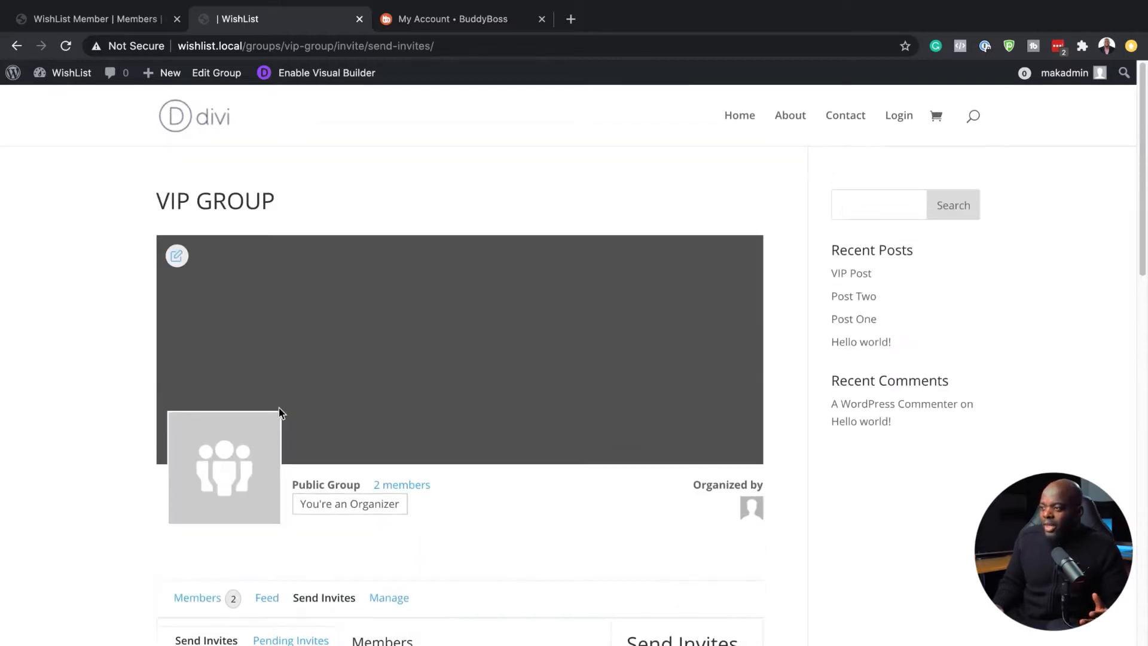